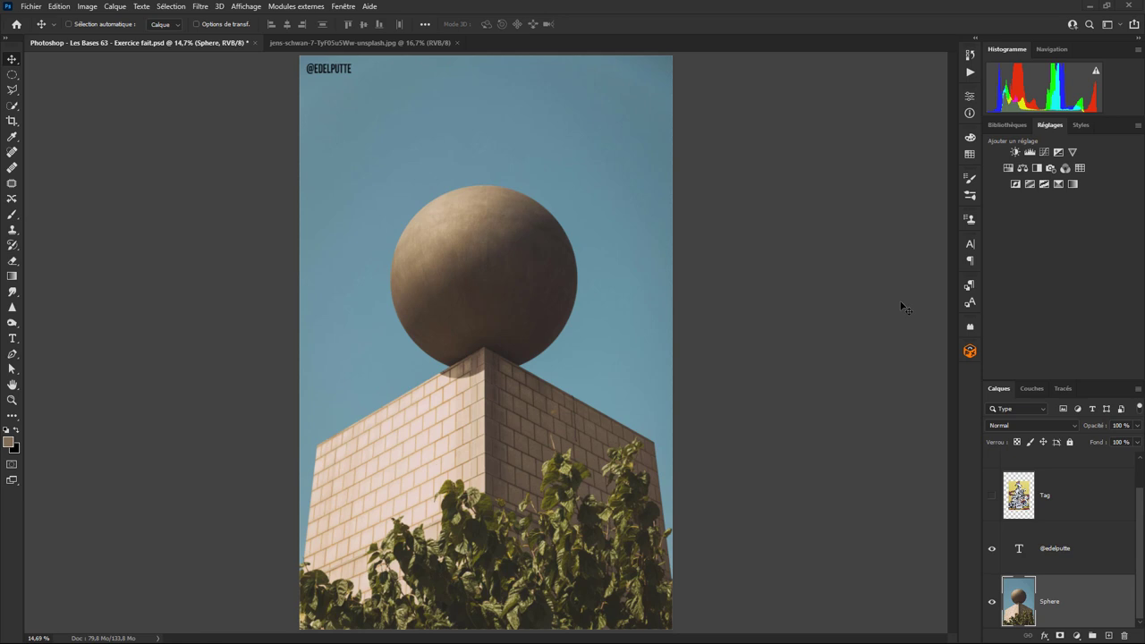
pyautogui.click(341, 6)
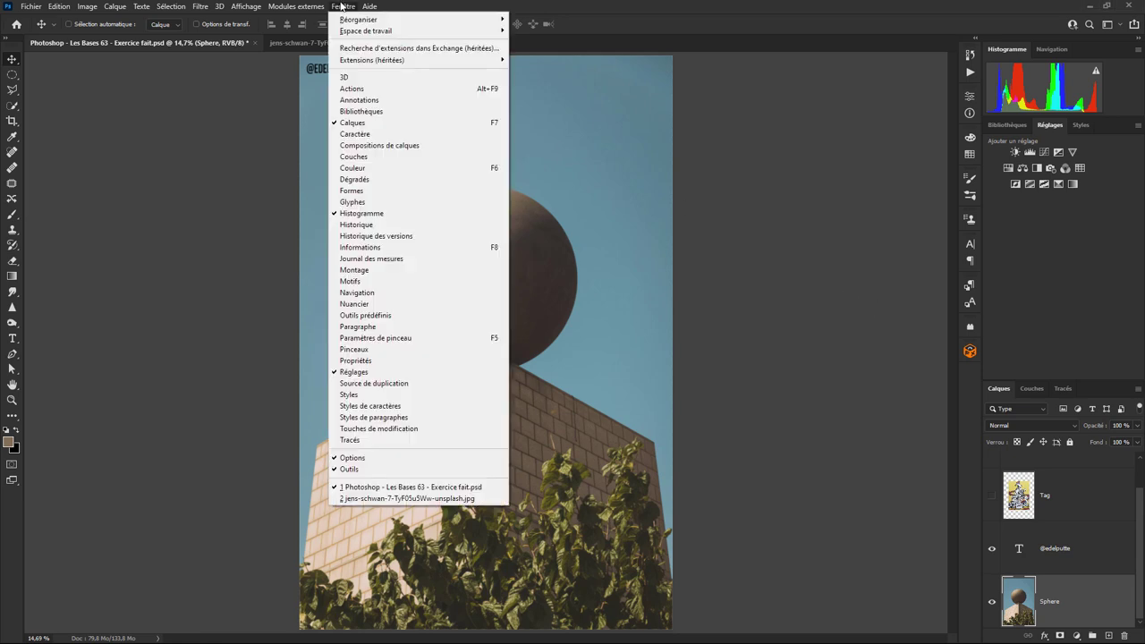
pyautogui.moveTo(367, 30)
pyautogui.click(559, 117)
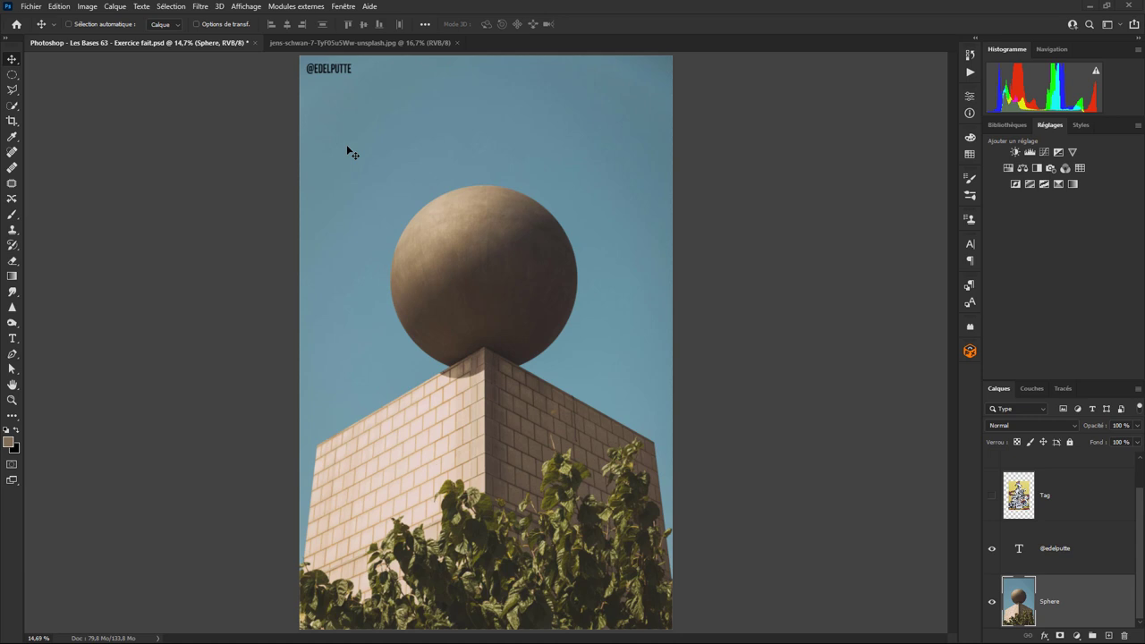
pyautogui.click(991, 497)
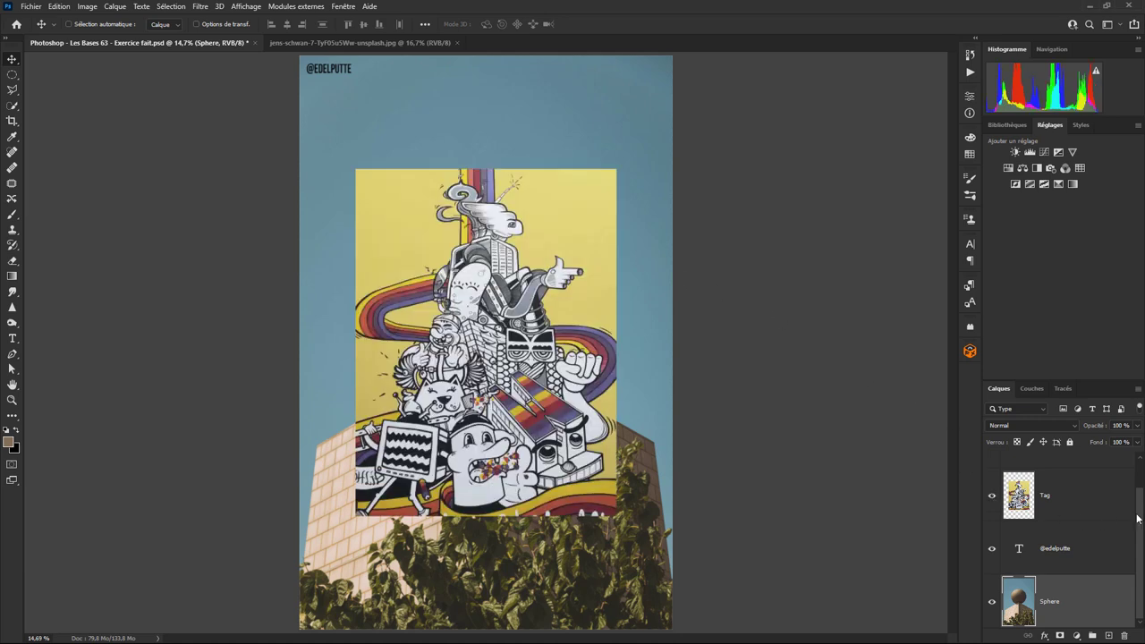
pyautogui.moveTo(1140, 519); pyautogui.dragTo(1139, 490)
pyautogui.click(991, 477)
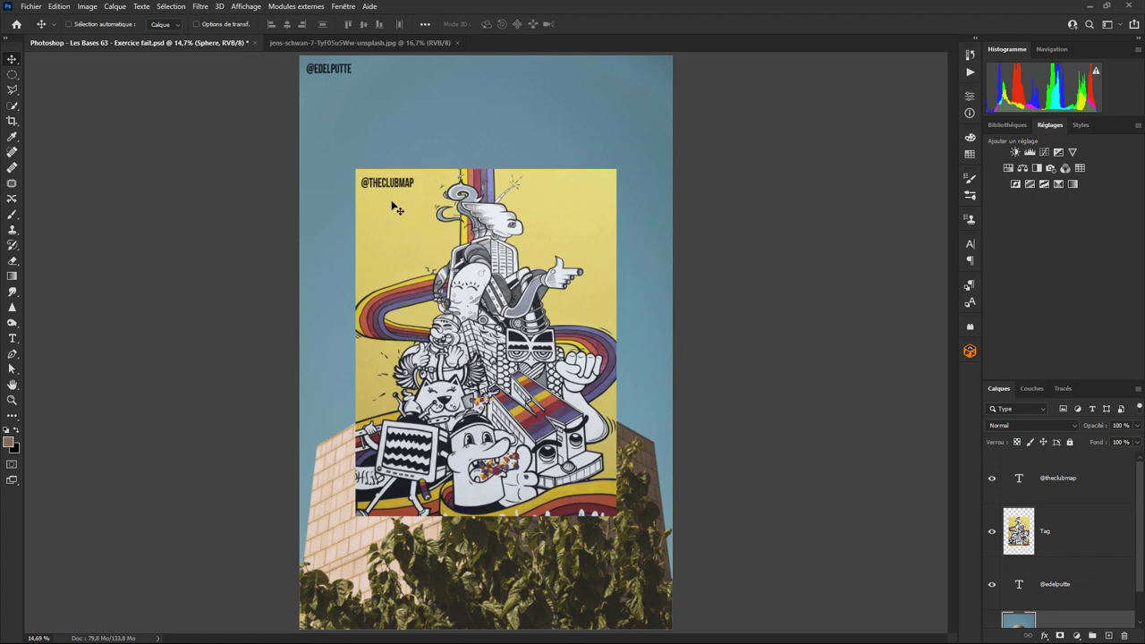
pyautogui.click(200, 6)
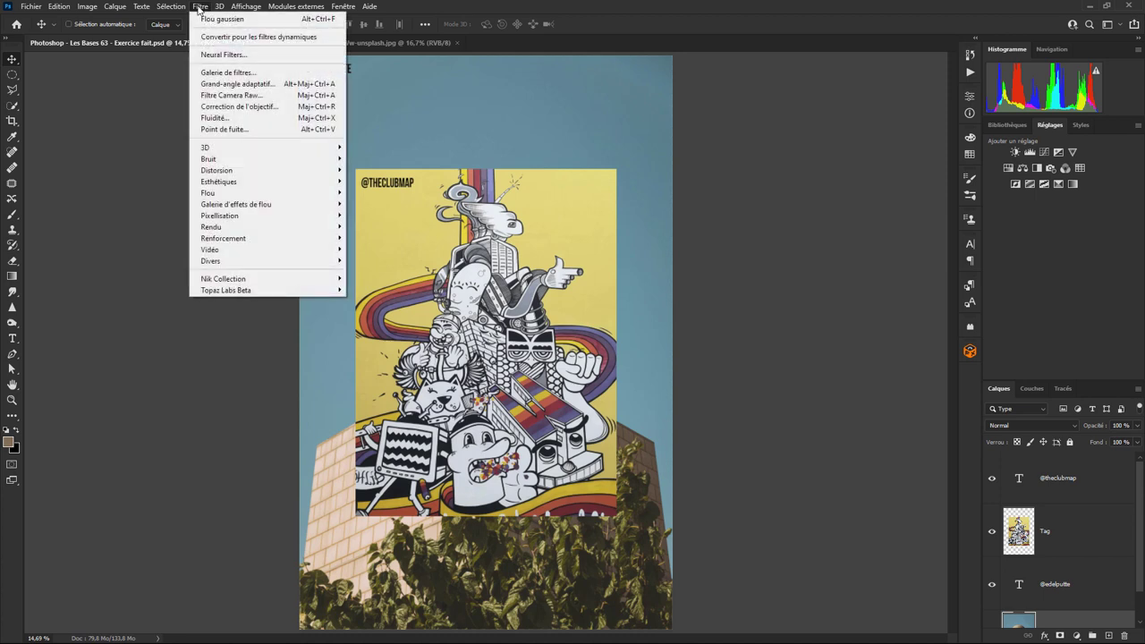
pyautogui.moveTo(216, 169)
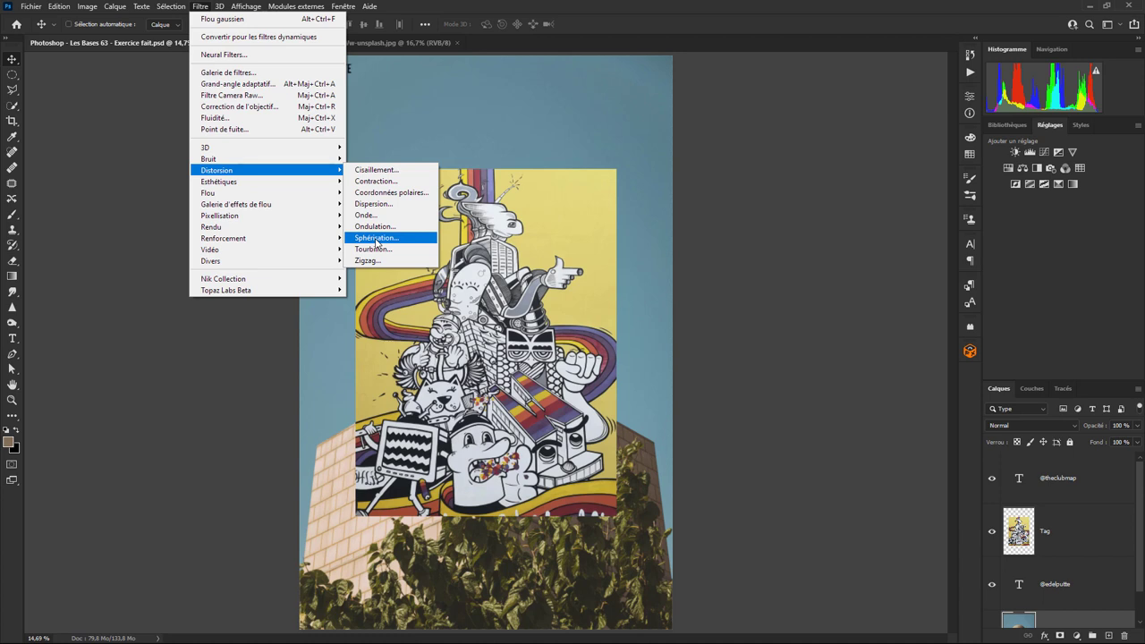
pyautogui.click(875, 136)
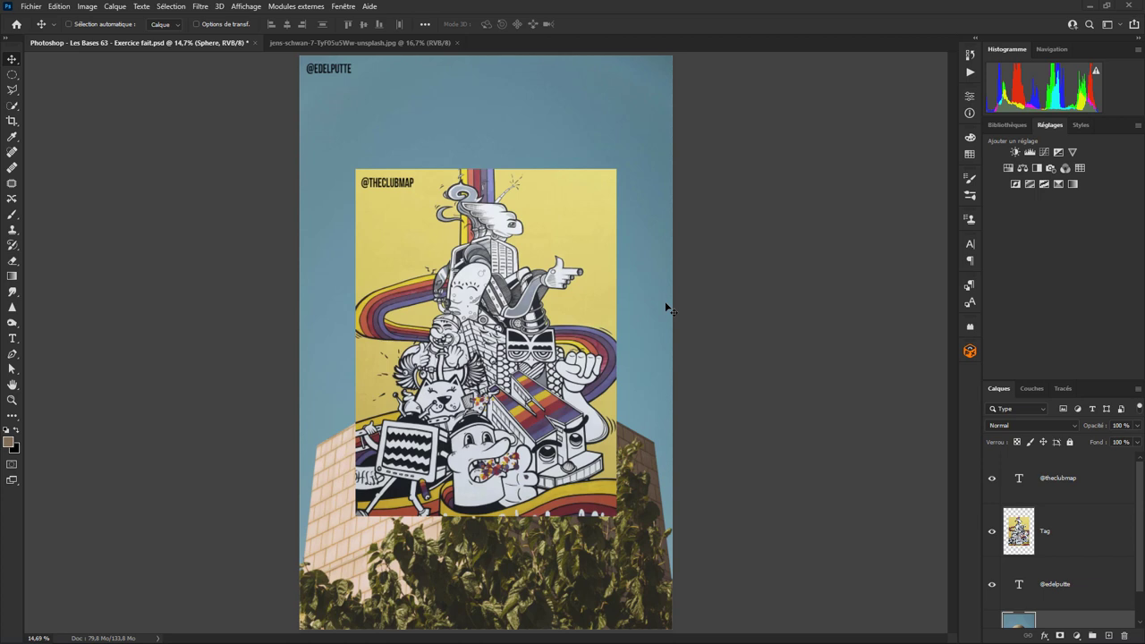
pyautogui.click(990, 480)
pyautogui.click(991, 586)
pyautogui.click(1088, 534)
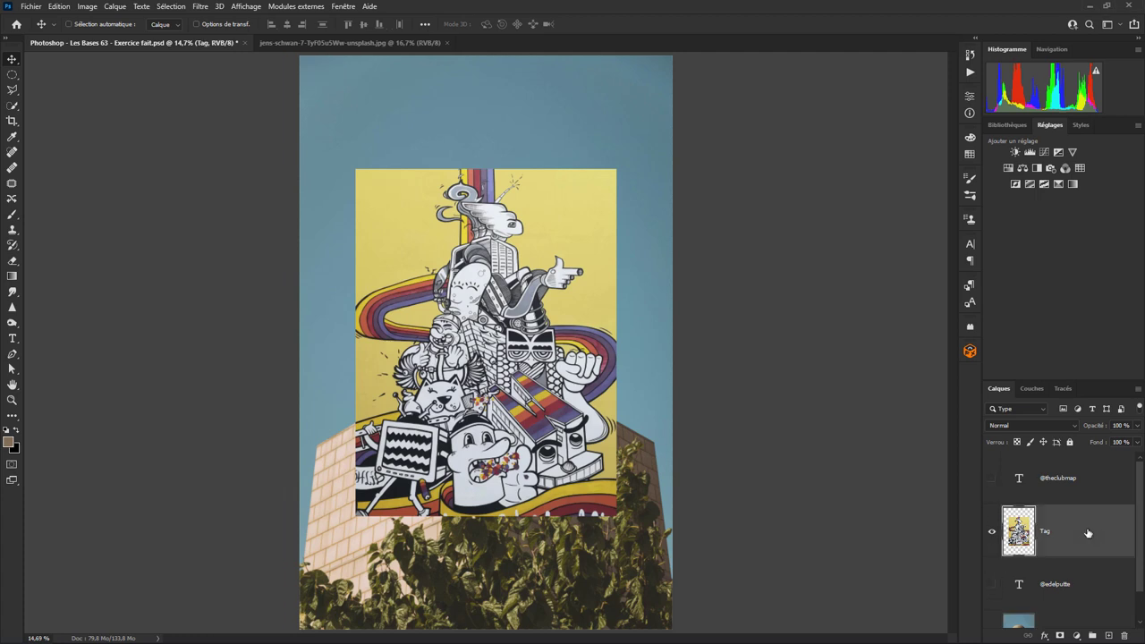
# Step: Duplicate Tag as Tag copie, hide the original, and move the copy up over the sphere
pyautogui.rightClick(1082, 534)
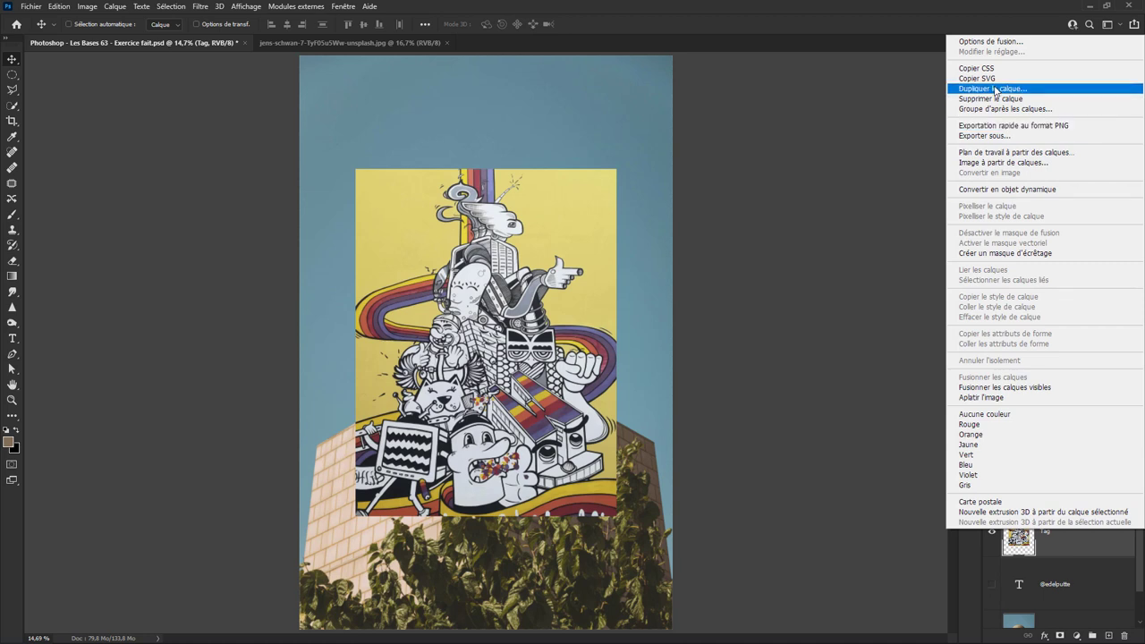
pyautogui.click(997, 89)
pyautogui.click(827, 182)
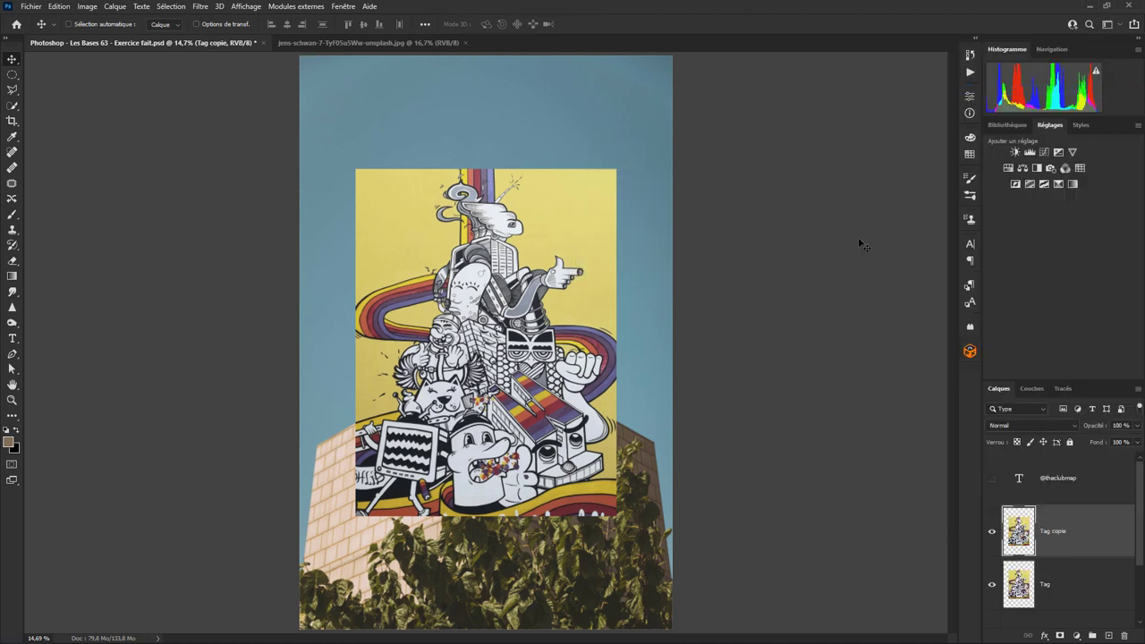
pyautogui.click(991, 584)
pyautogui.moveTo(1142, 552)
pyautogui.mouseDown()
pyautogui.moveTo(1138, 624)
pyautogui.moveTo(1140, 582)
pyautogui.mouseUp()
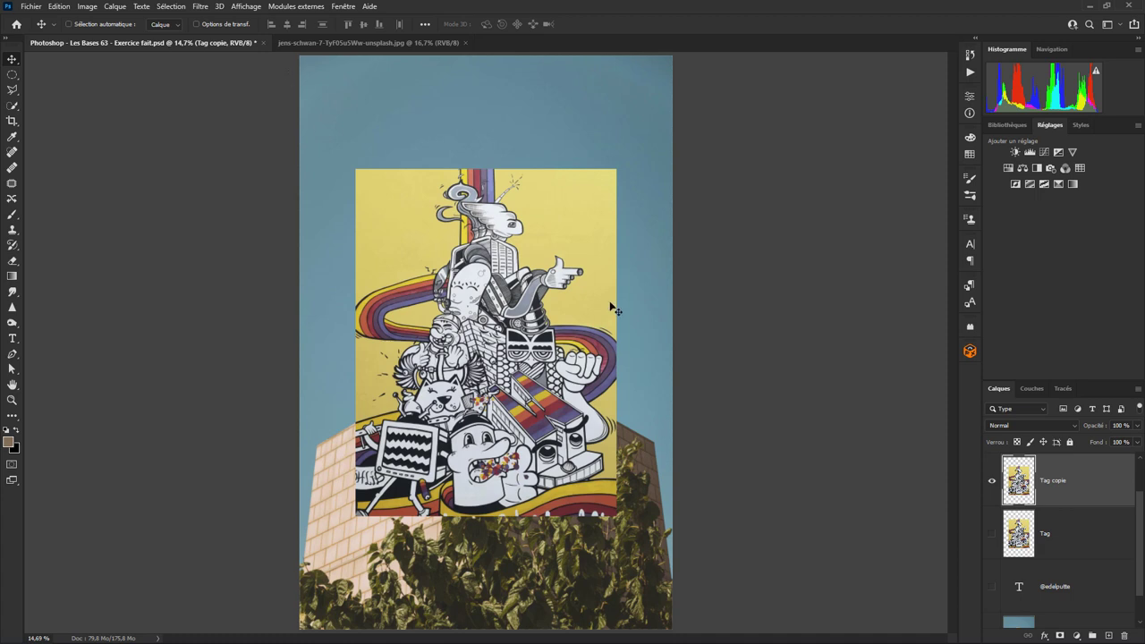
pyautogui.moveTo(500, 366)
pyautogui.mouseDown()
pyautogui.moveTo(577, 376)
pyautogui.moveTo(513, 281)
pyautogui.mouseUp()
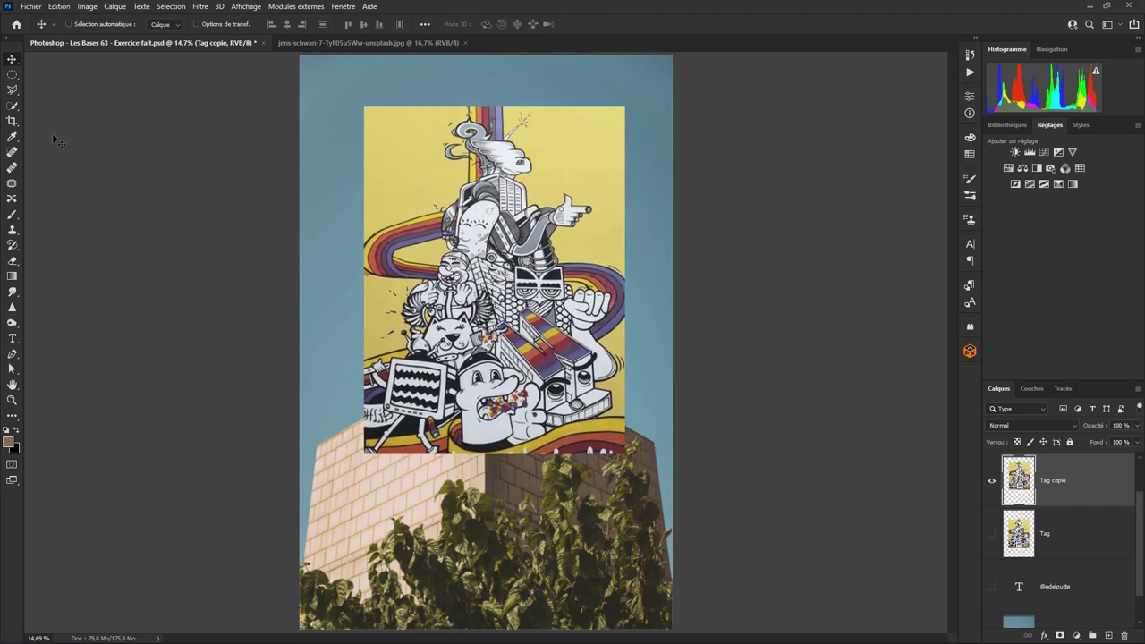
pyautogui.click(12, 76)
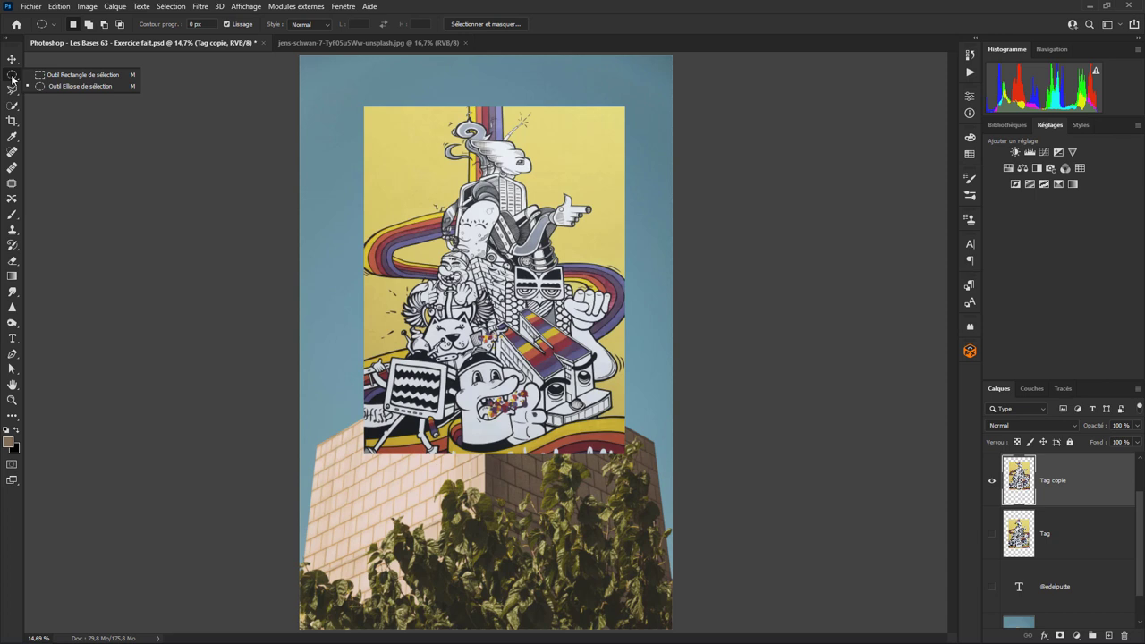
# Step: Drag a square Rectangle Marquee selection over the sphere area of the Tag copie mural
pyautogui.click(81, 86)
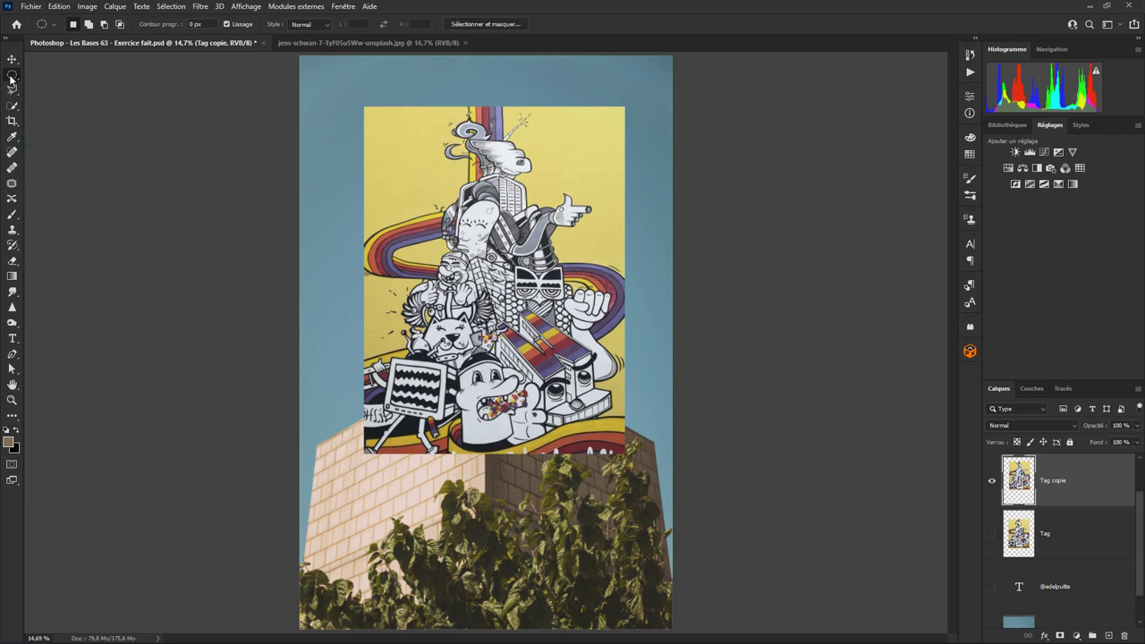
pyautogui.rightClick(11, 76)
pyautogui.click(48, 77)
pyautogui.moveTo(365, 180); pyautogui.dragTo(605, 420)
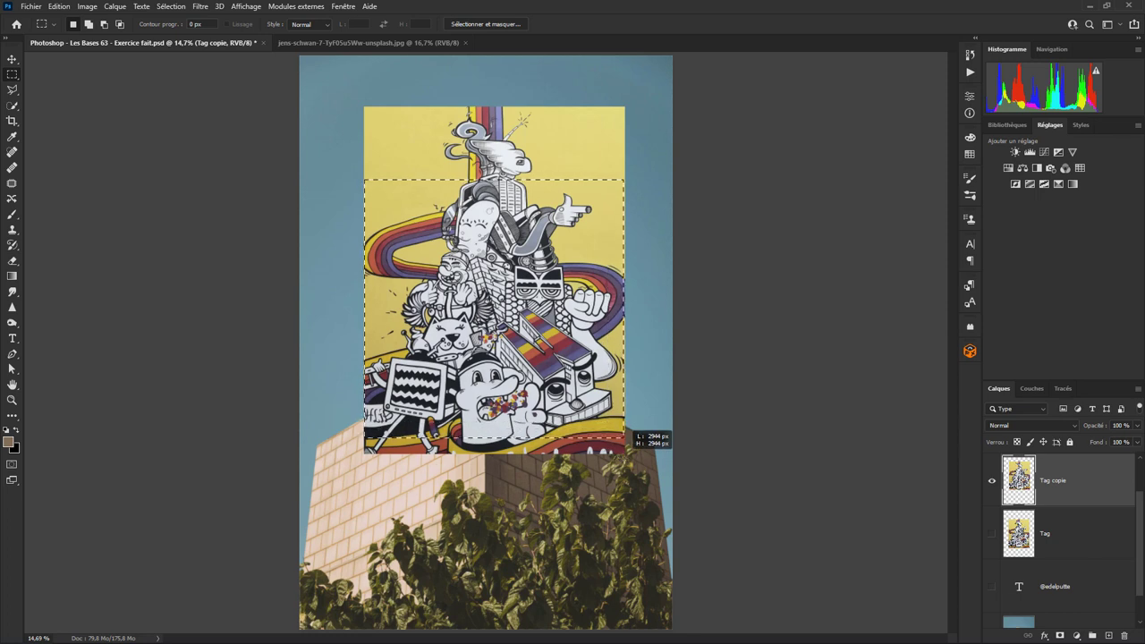
pyautogui.moveTo(606, 419)
pyautogui.mouseDown()
pyautogui.moveTo(500, 313)
pyautogui.moveTo(623, 436)
pyautogui.mouseUp()
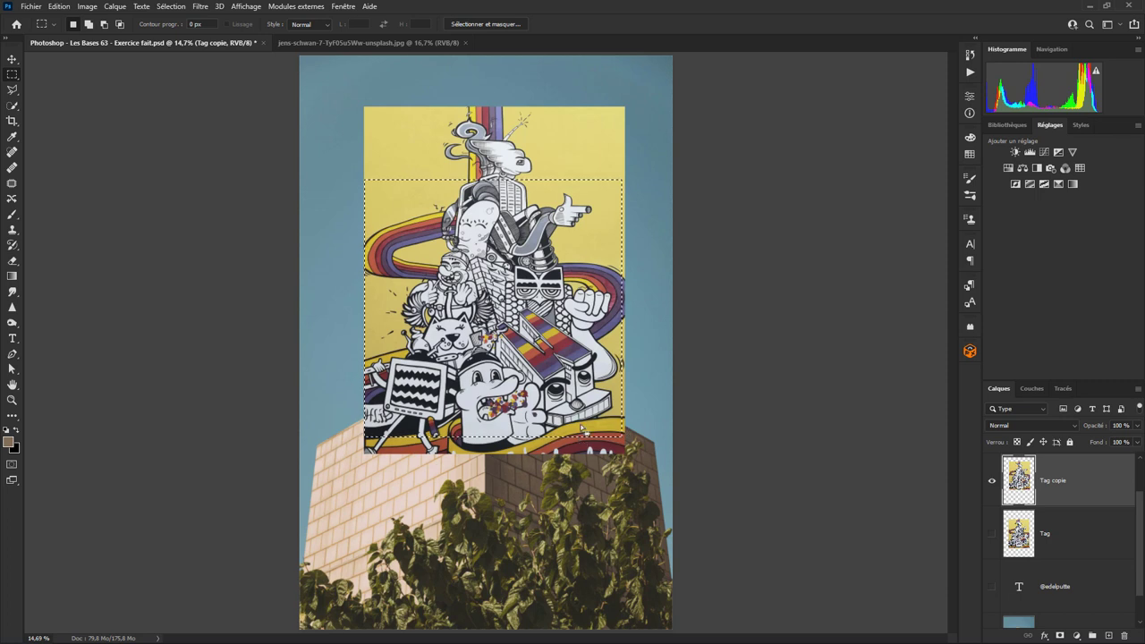
# Step: Apply Sphérisation to the selected mural area at Valeur 100 in Normal mode
pyautogui.click(200, 6)
pyautogui.moveTo(218, 170)
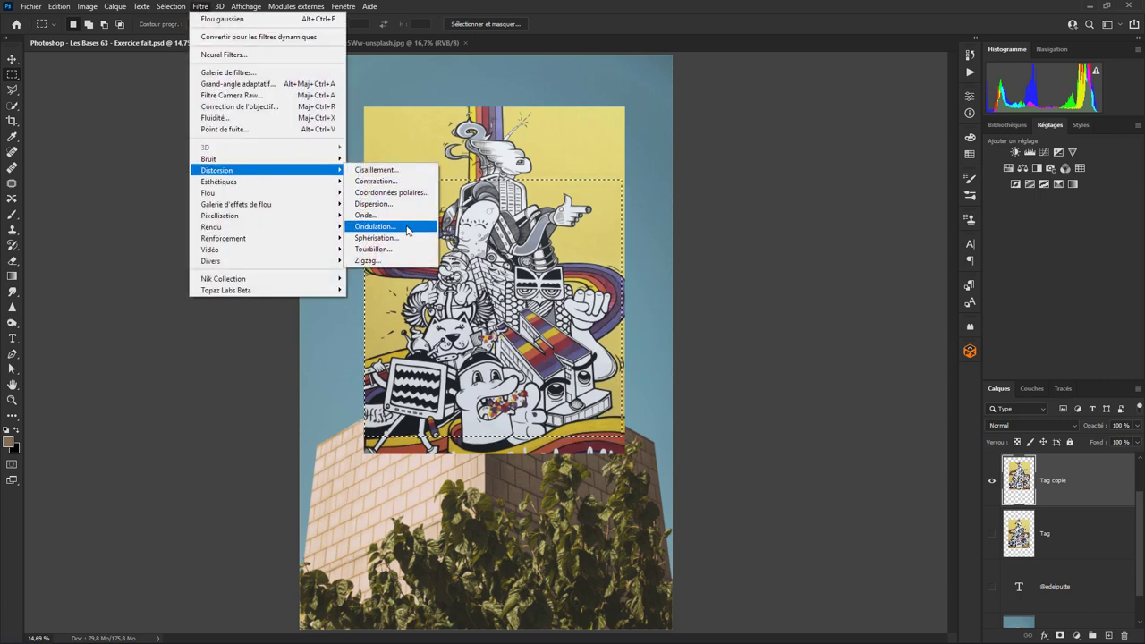
pyautogui.click(402, 238)
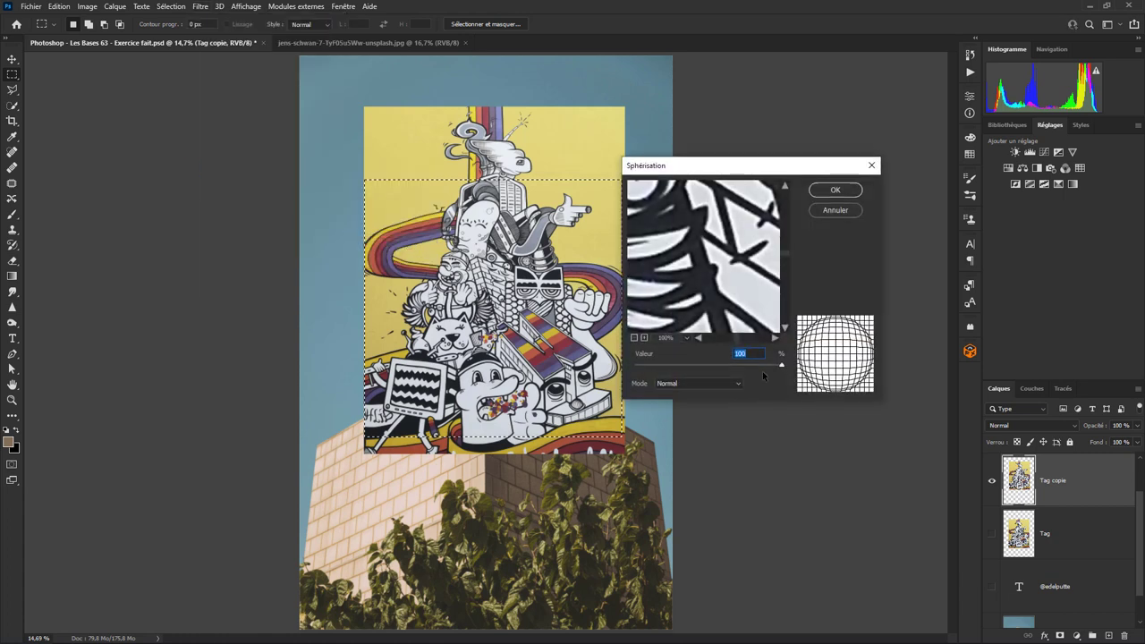
pyautogui.moveTo(782, 367); pyautogui.dragTo(788, 380)
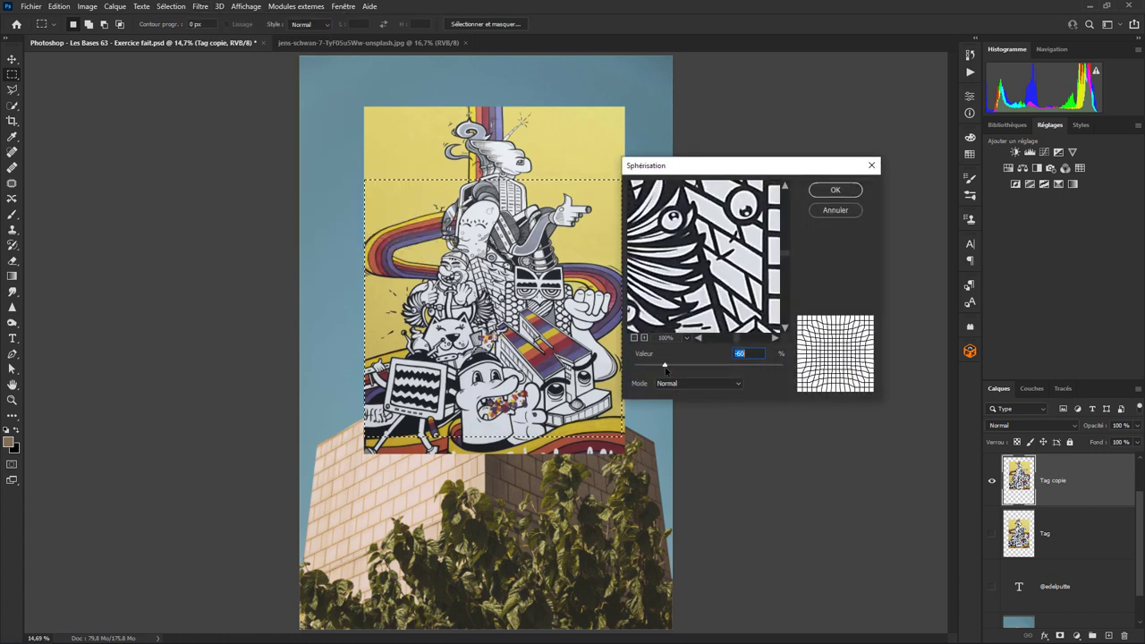
pyautogui.moveTo(788, 381)
pyautogui.mouseDown()
pyautogui.moveTo(659, 374)
pyautogui.moveTo(793, 375)
pyautogui.mouseUp()
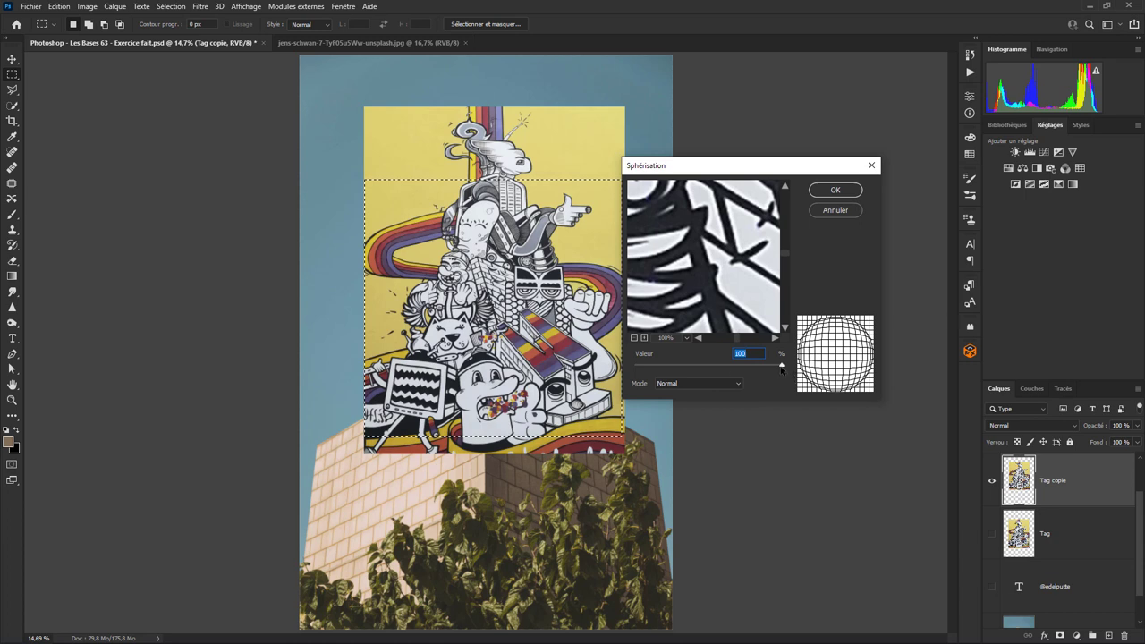
pyautogui.moveTo(782, 367); pyautogui.dragTo(781, 367)
pyautogui.click(739, 384)
pyautogui.click(693, 403)
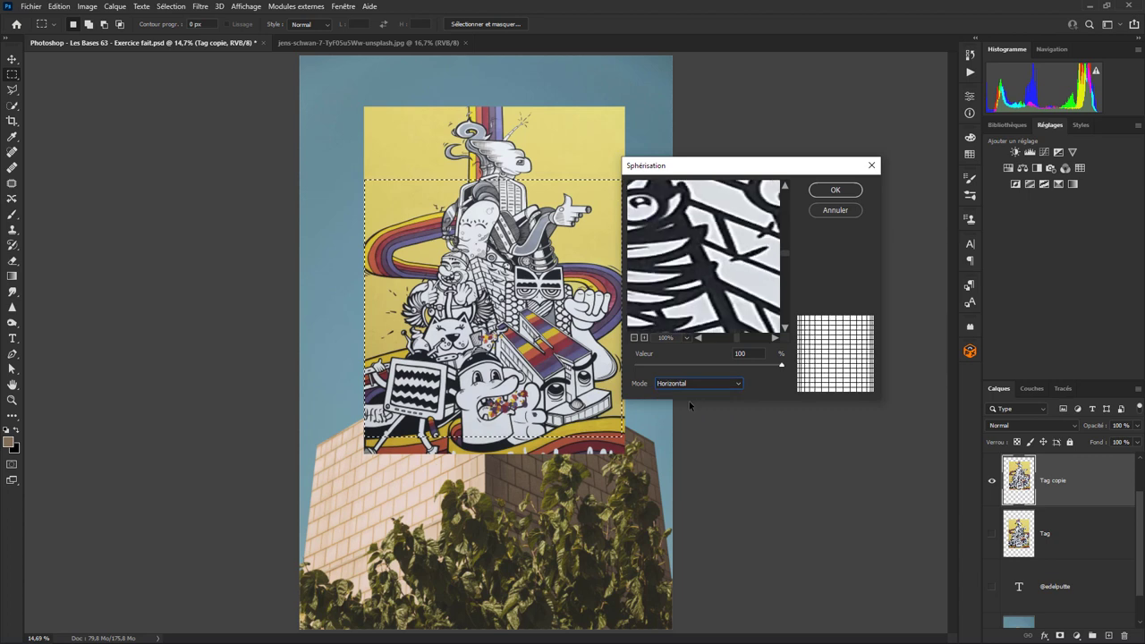
pyautogui.click(741, 385)
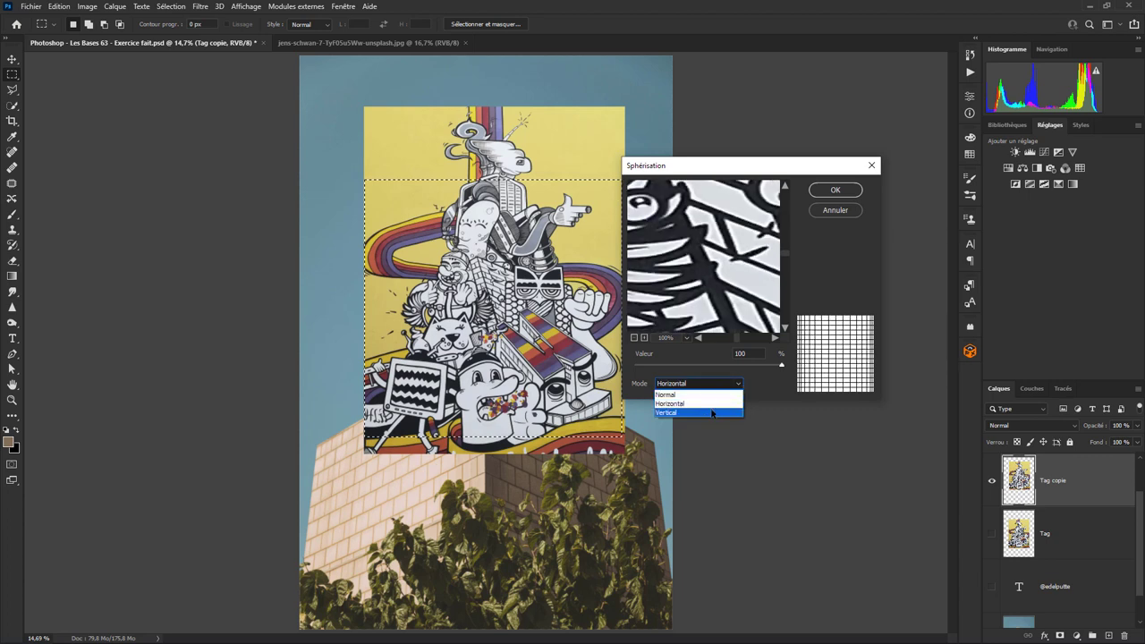
pyautogui.click(714, 412)
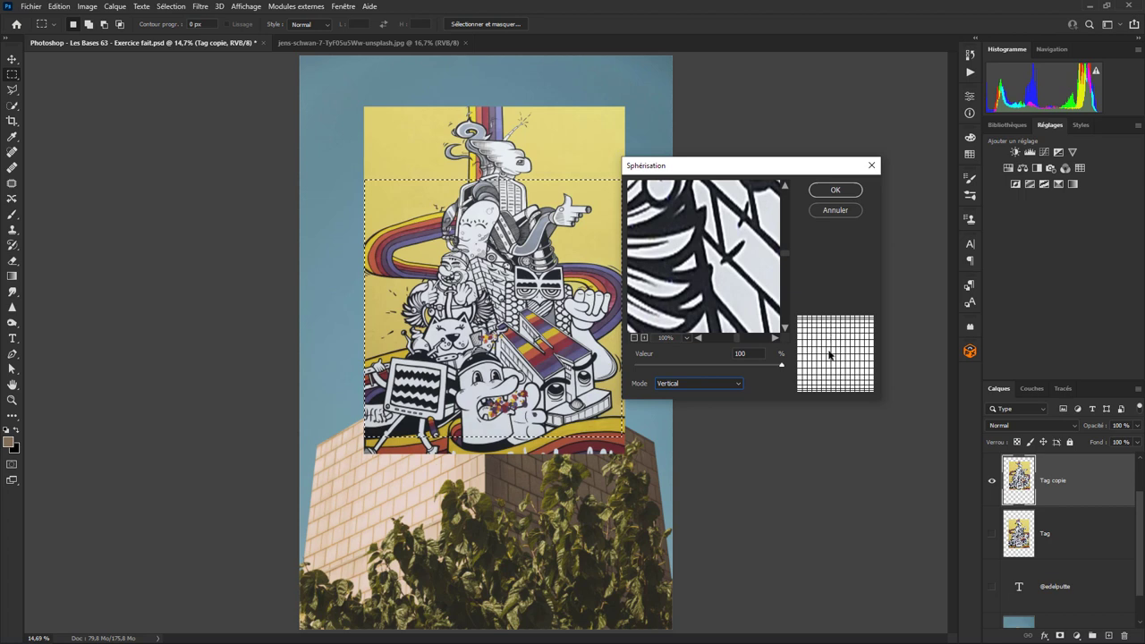
pyautogui.click(739, 386)
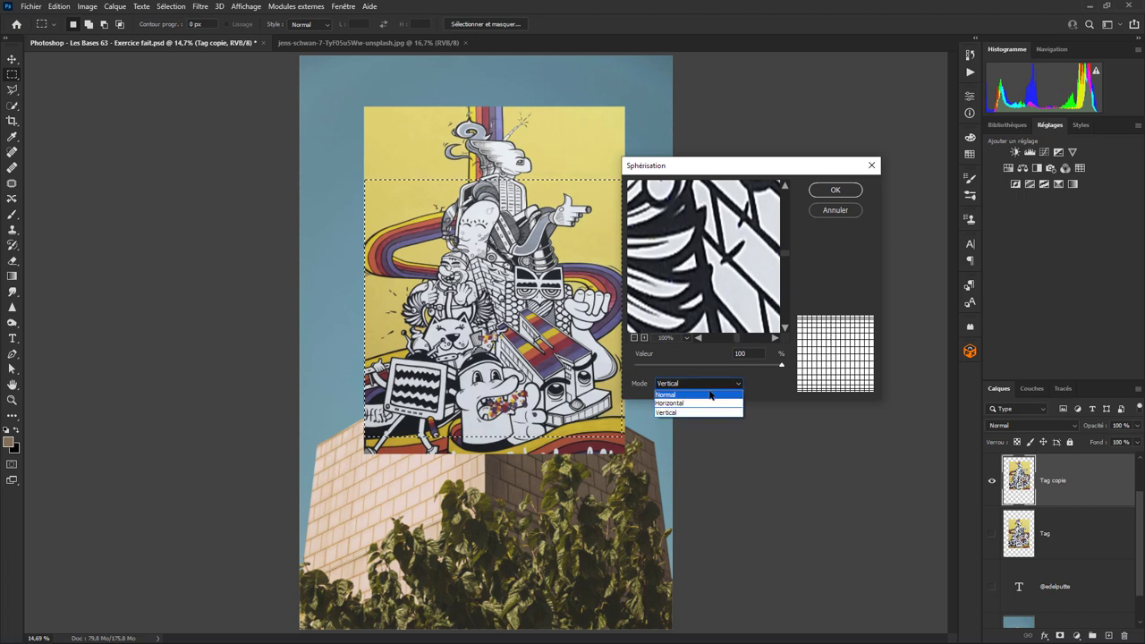
pyautogui.click(710, 396)
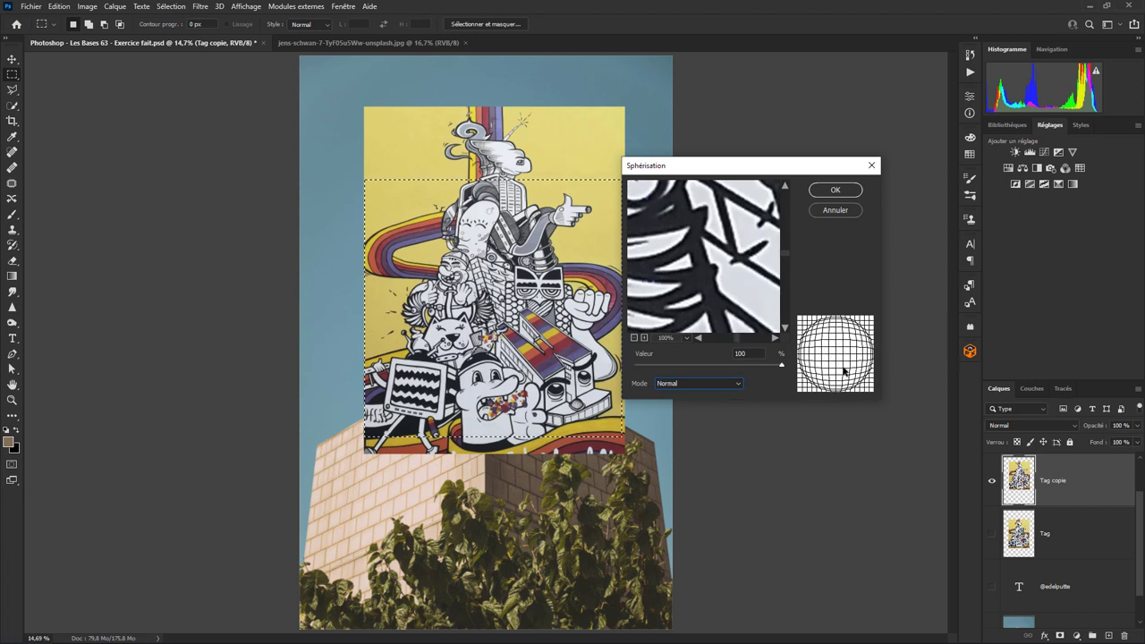
pyautogui.click(836, 190)
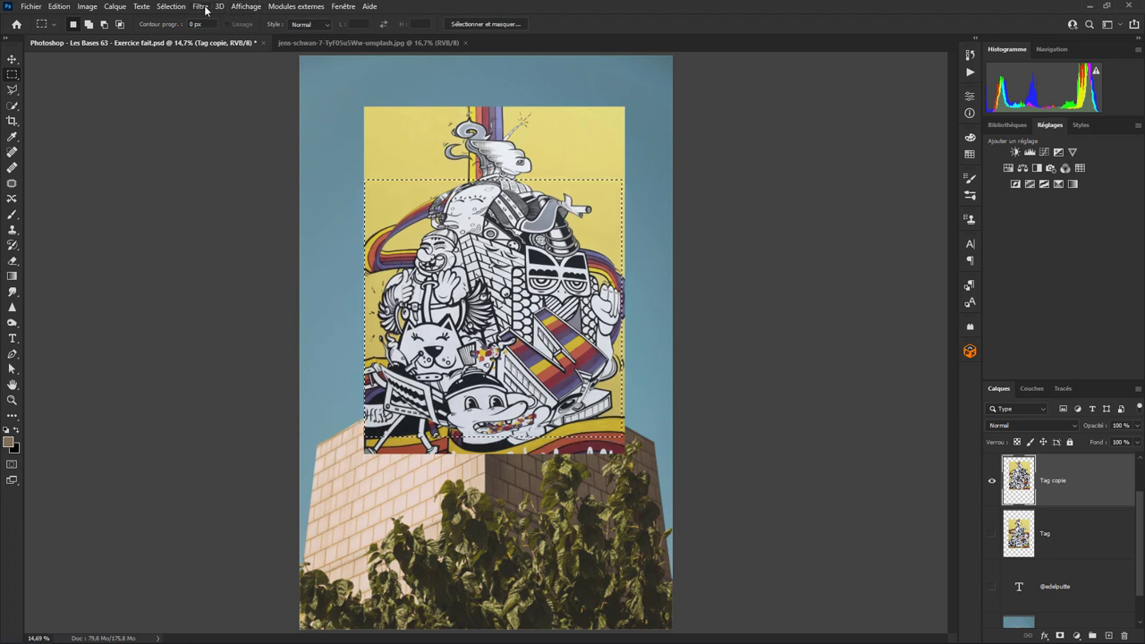
# Step: Reapply the last Sphérisation filter so the selected area bulges into a rounder ball
pyautogui.click(205, 9)
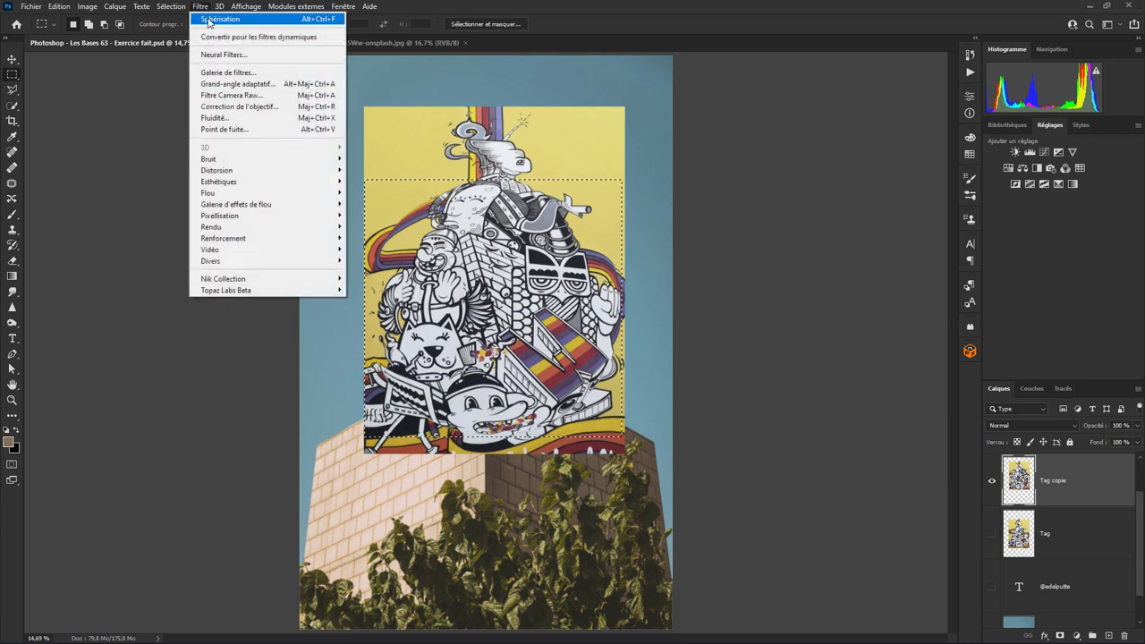
pyautogui.click(208, 18)
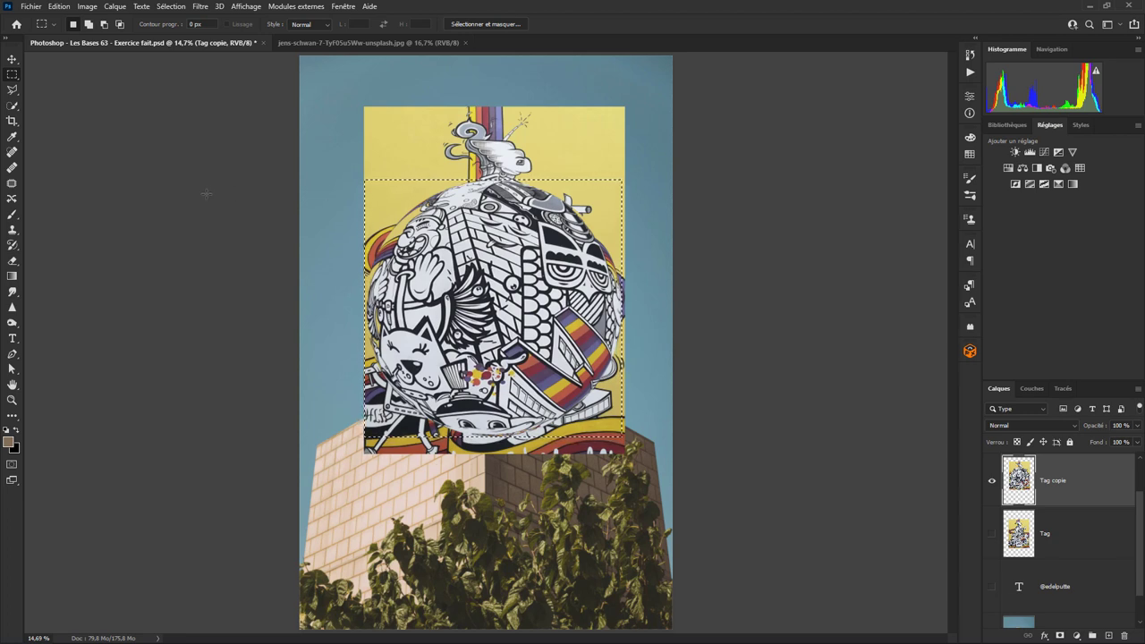
pyautogui.rightClick(12, 78)
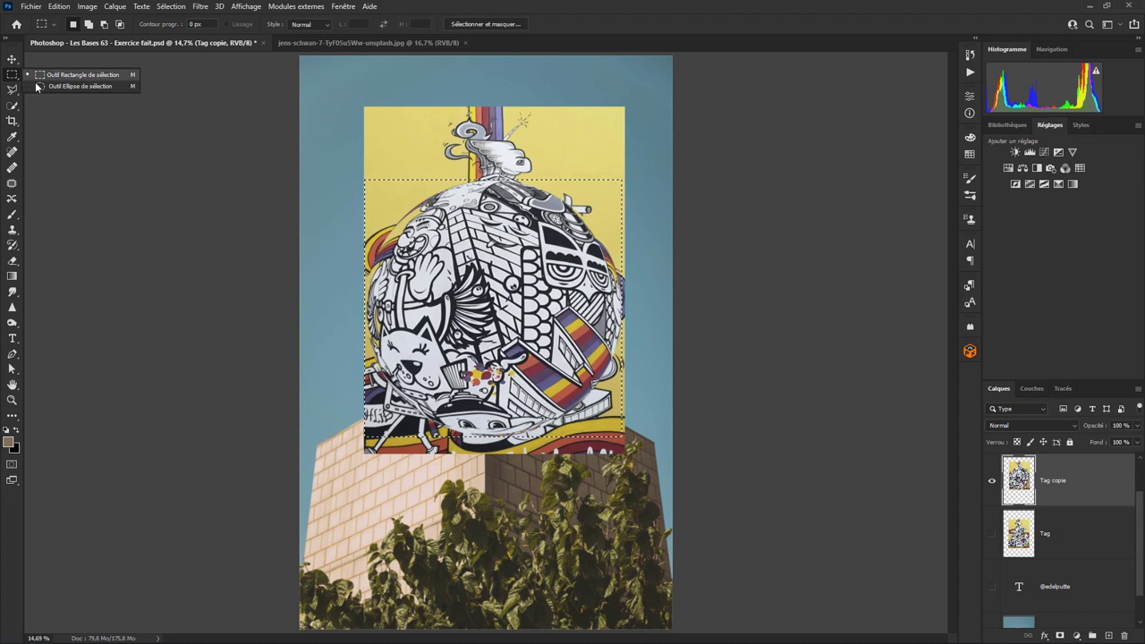
# Step: Draw an elliptical selection fitted around the bulging spherized mural area
pyautogui.click(52, 87)
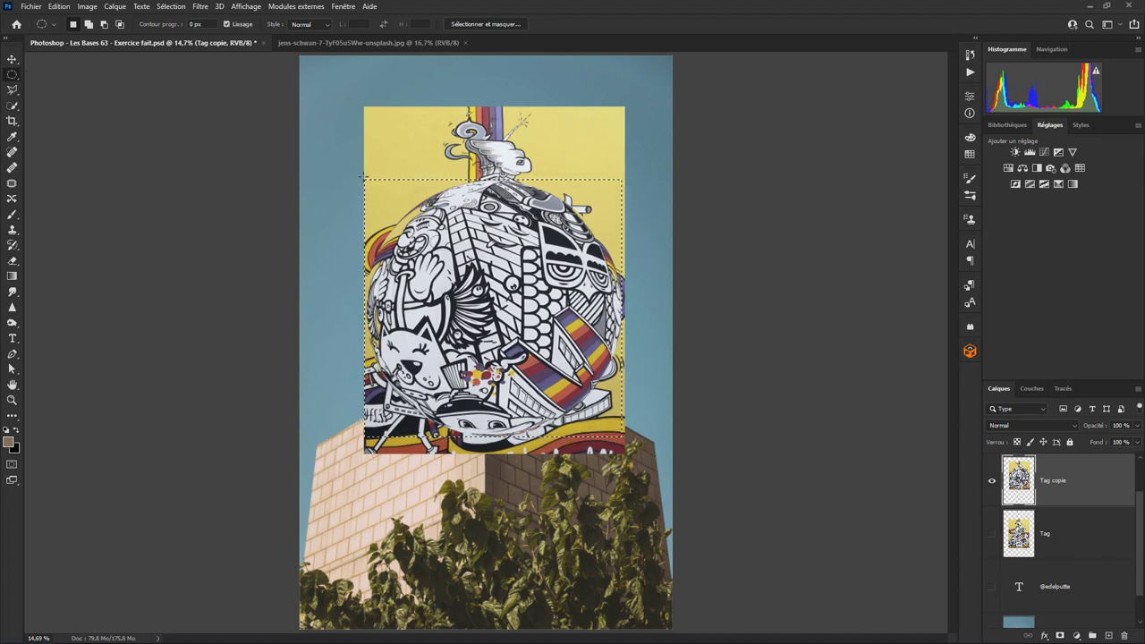
pyautogui.moveTo(361, 176); pyautogui.dragTo(564, 383)
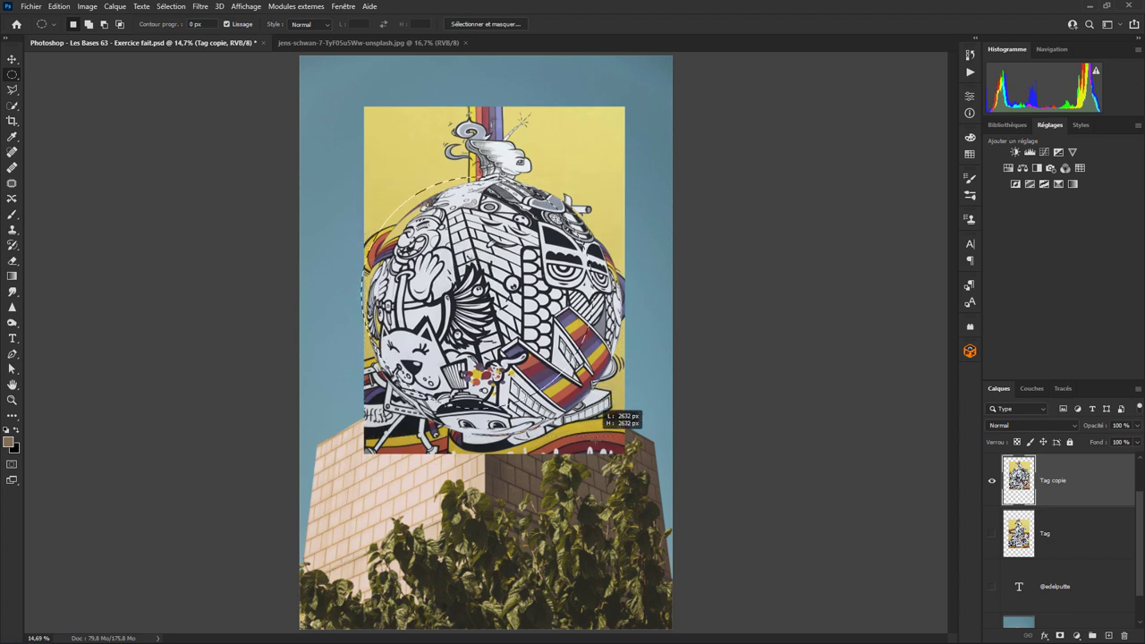
pyautogui.moveTo(569, 363); pyautogui.dragTo(626, 432)
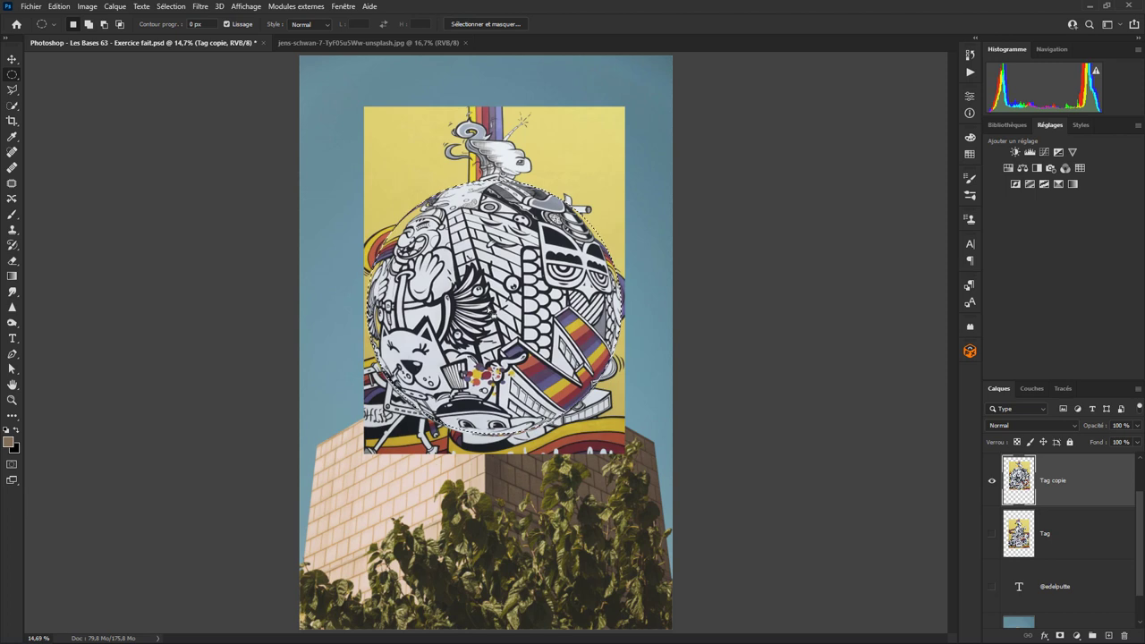
# Step: Copy the circular selection to a new layer, Calque 1, and hide Tag copie
pyautogui.rightClick(488, 302)
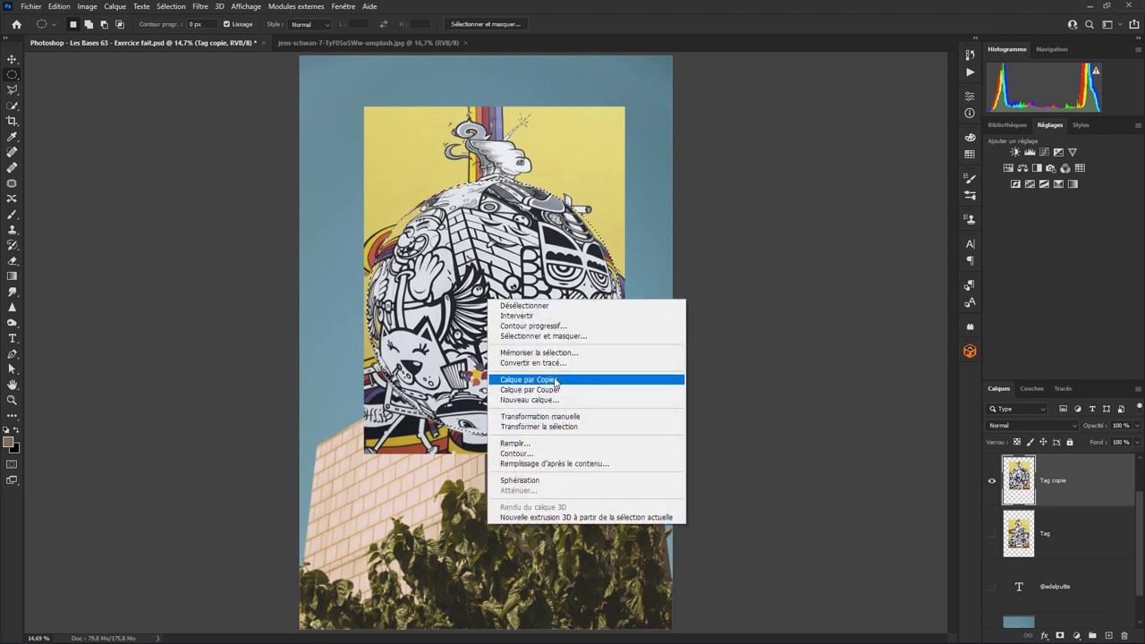
pyautogui.click(556, 382)
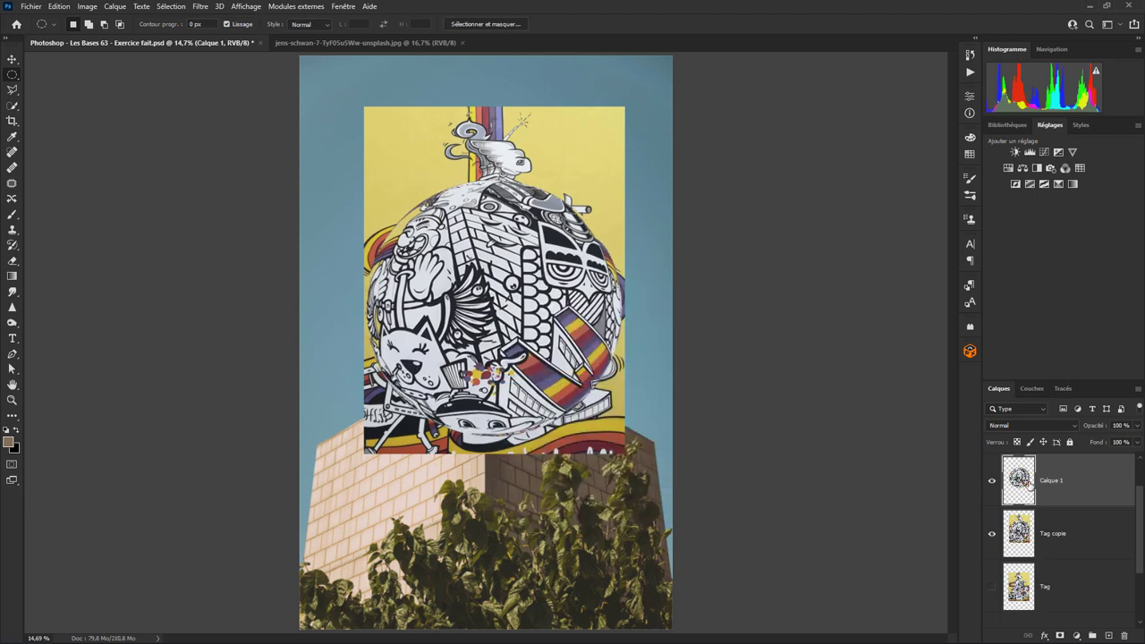
pyautogui.click(992, 536)
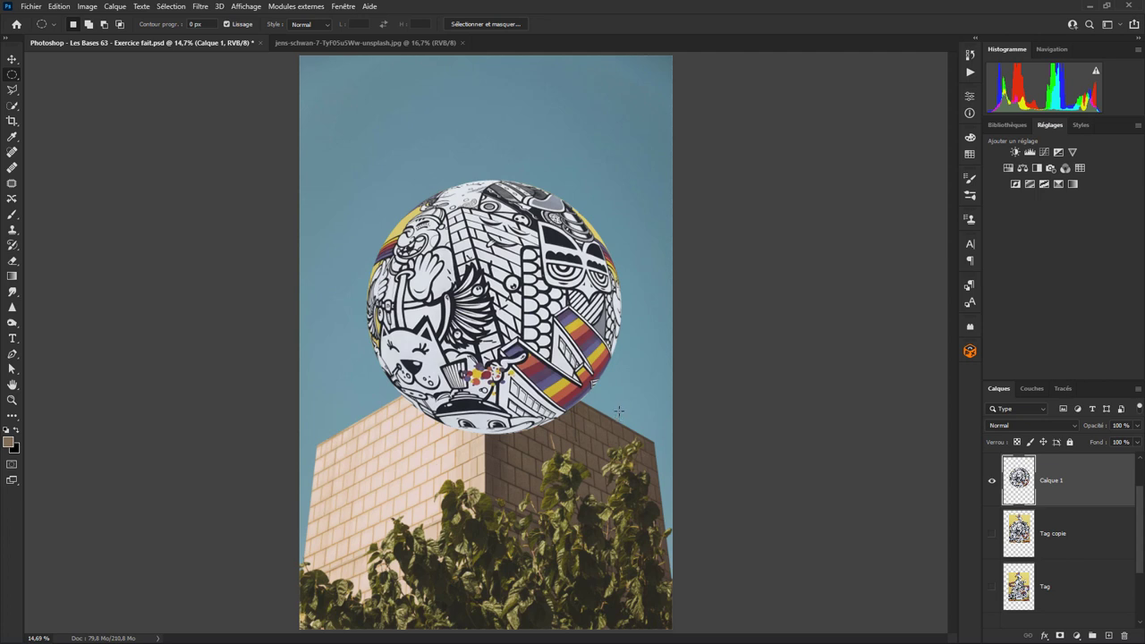
# Step: Try Produit and Superposition on Calque 1, then settle on the Incrustation blend mode
pyautogui.click(1029, 425)
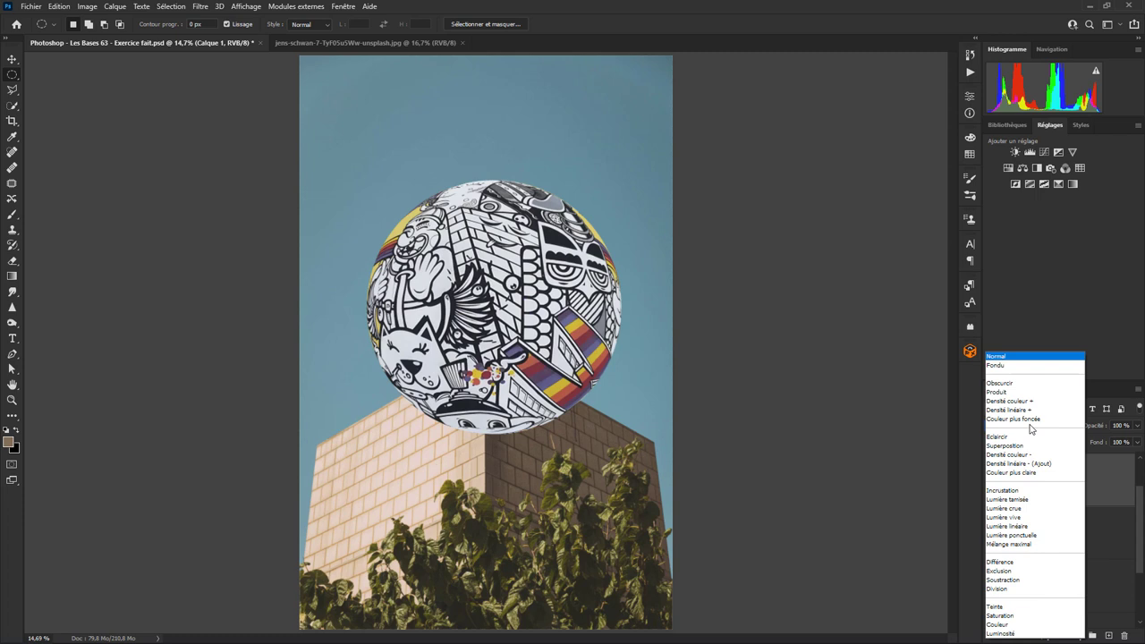
pyautogui.click(1009, 394)
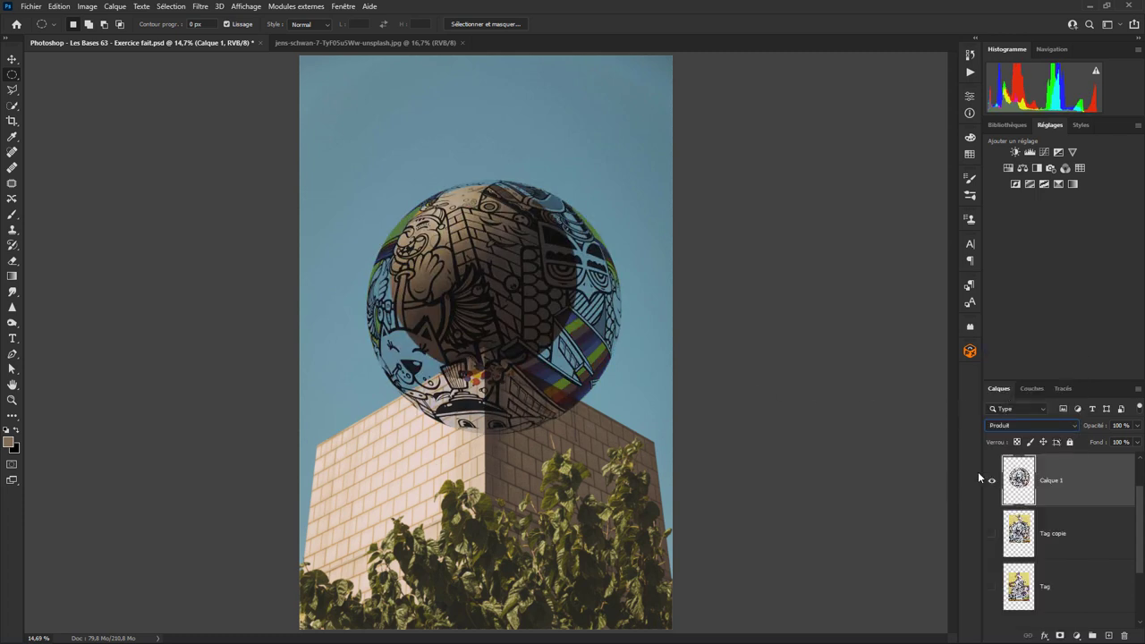
pyautogui.click(1017, 426)
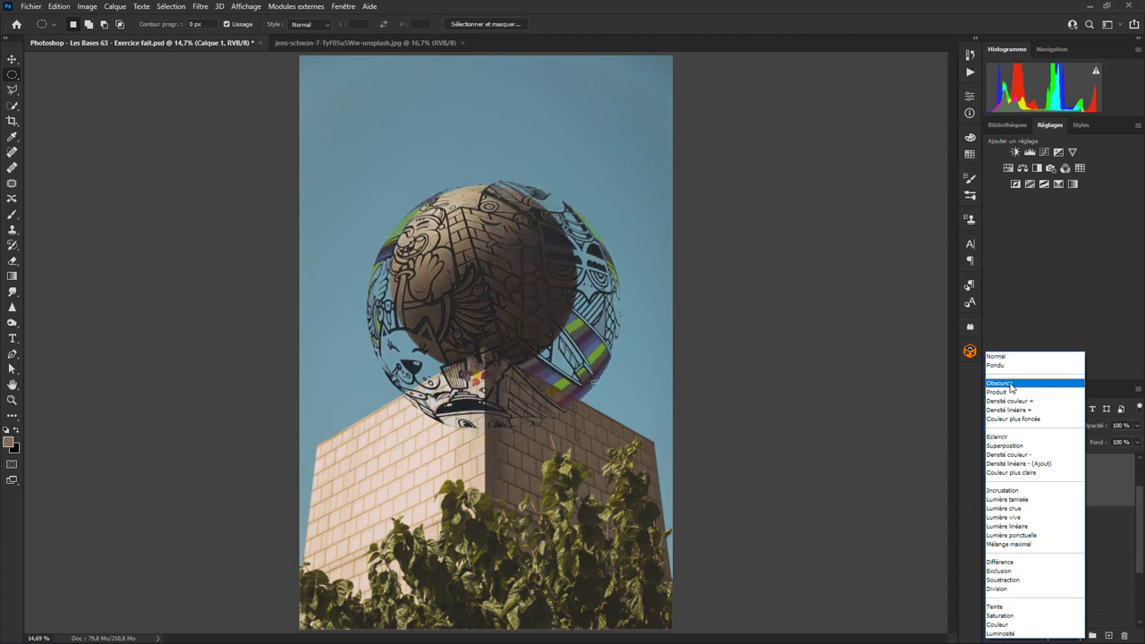
pyautogui.click(1006, 446)
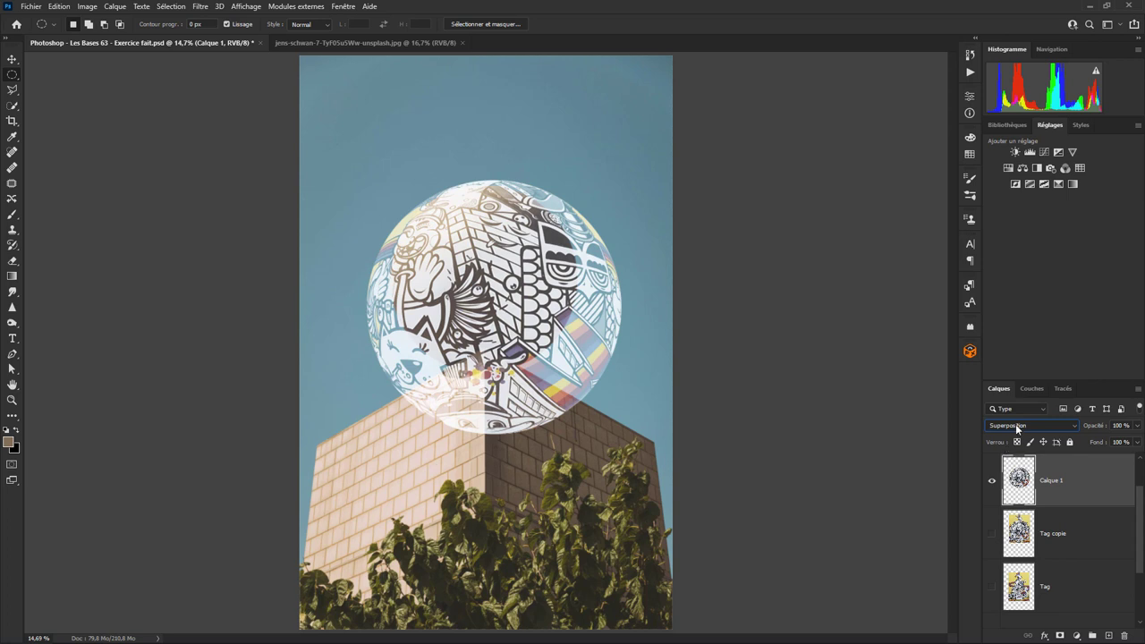
pyautogui.click(1018, 427)
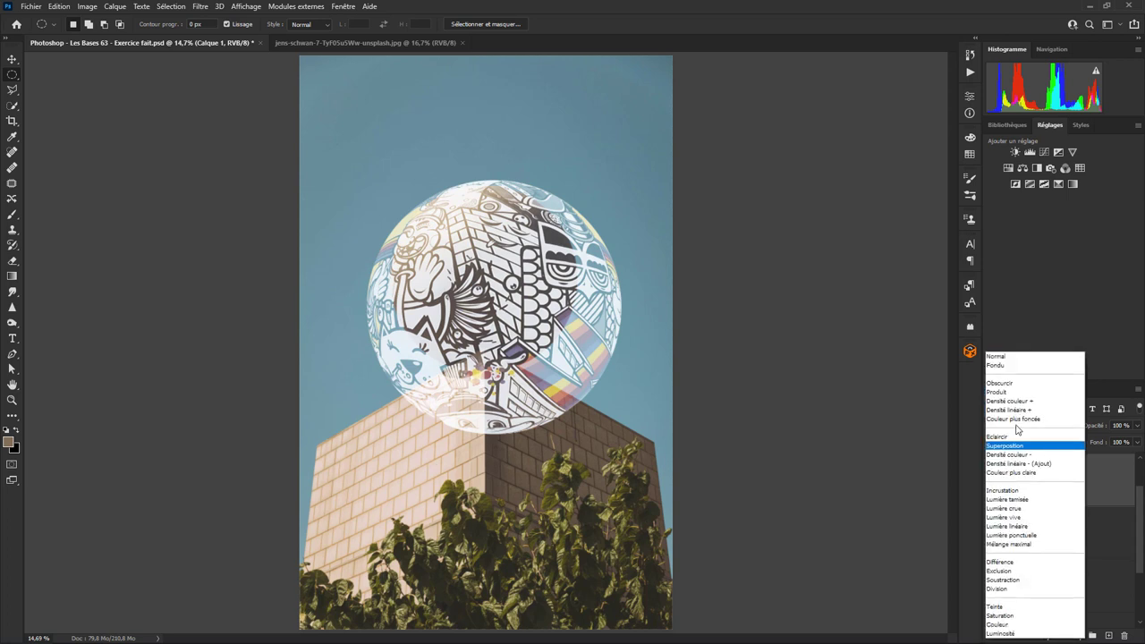
pyautogui.click(1009, 492)
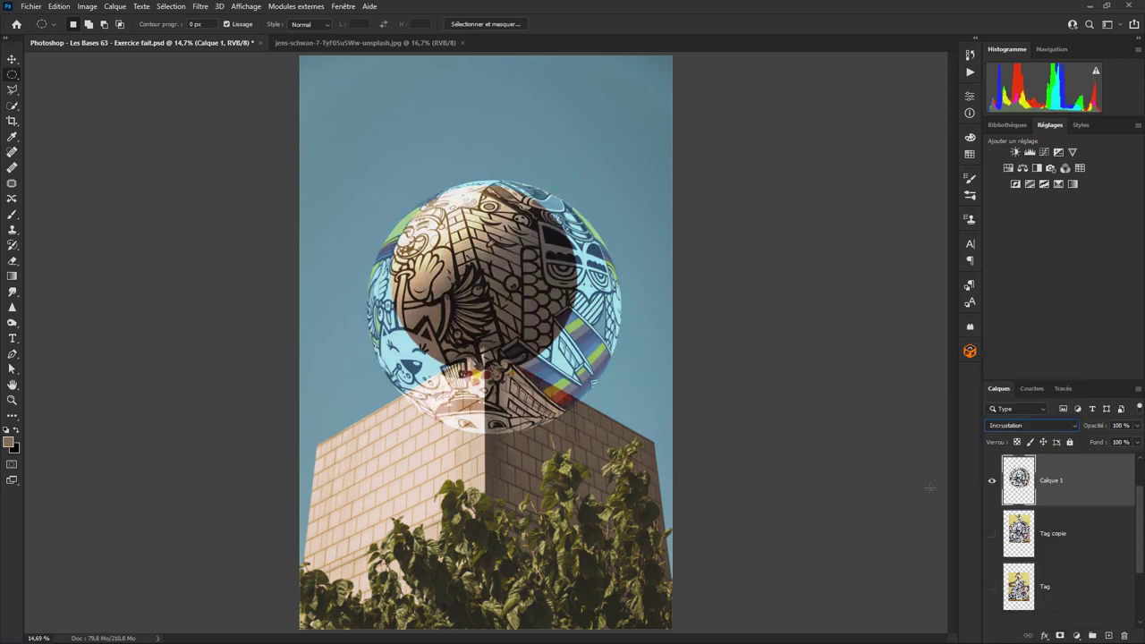
# Step: Move Calque 1 over the stone sphere, scale it to about 76.55%, and nudge it into place
pyautogui.click(11, 60)
pyautogui.moveTo(514, 322); pyautogui.dragTo(502, 322)
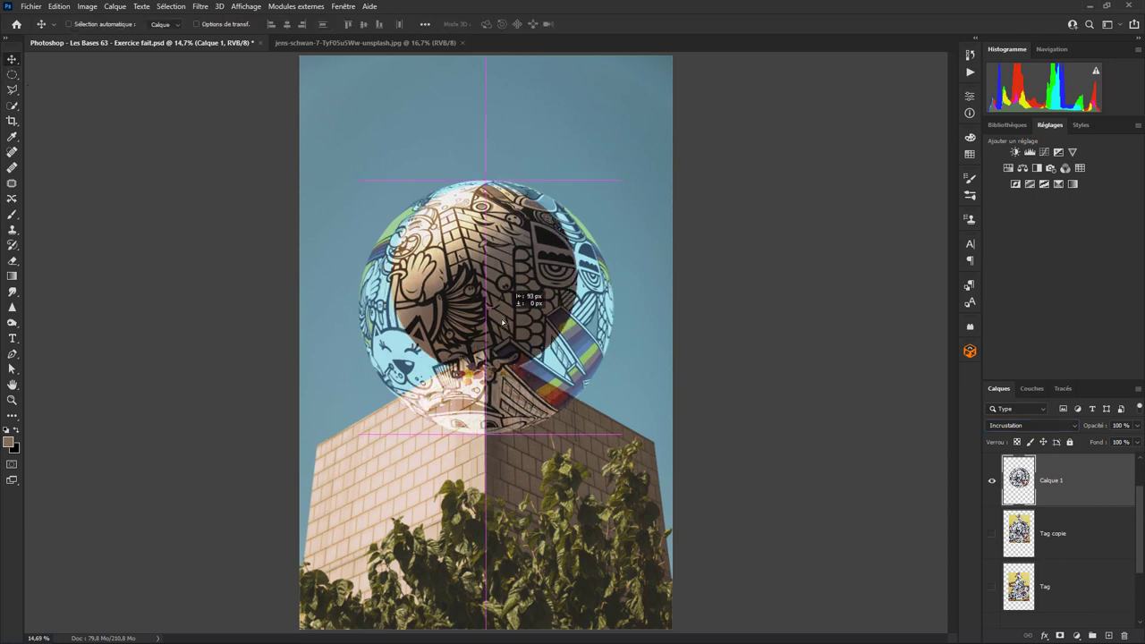
pyautogui.click(60, 8)
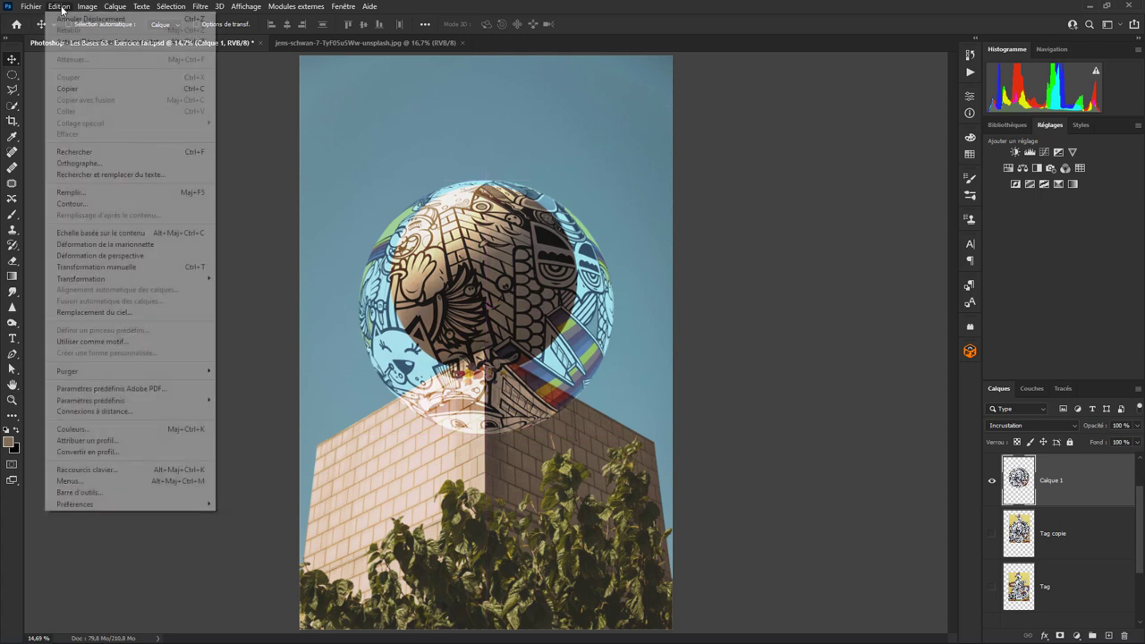
pyautogui.moveTo(80, 278)
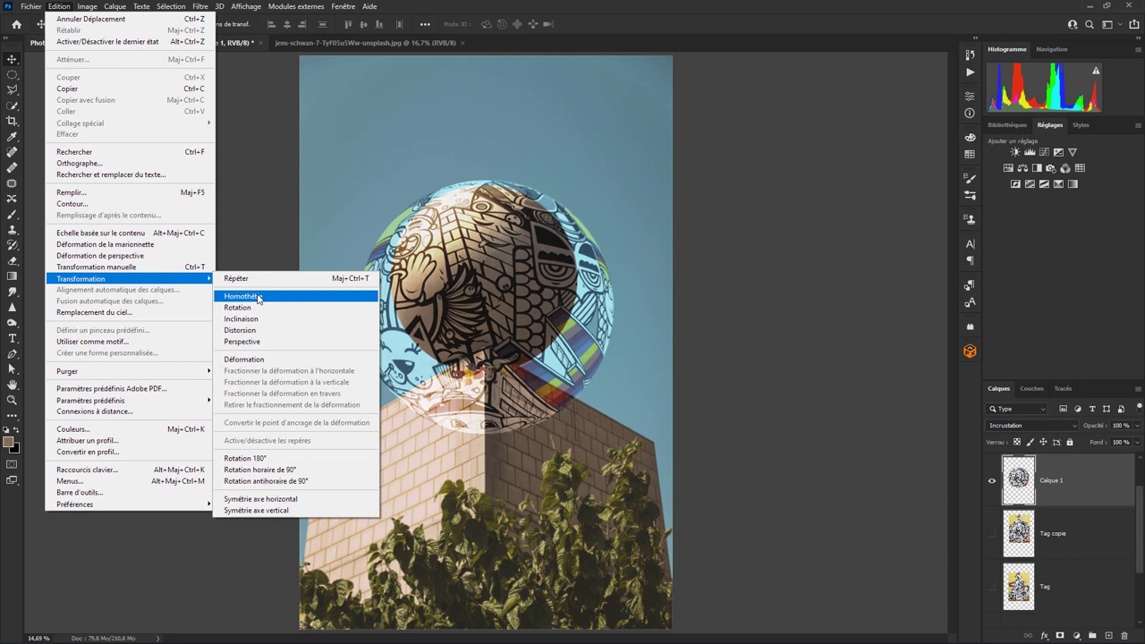
pyautogui.click(259, 298)
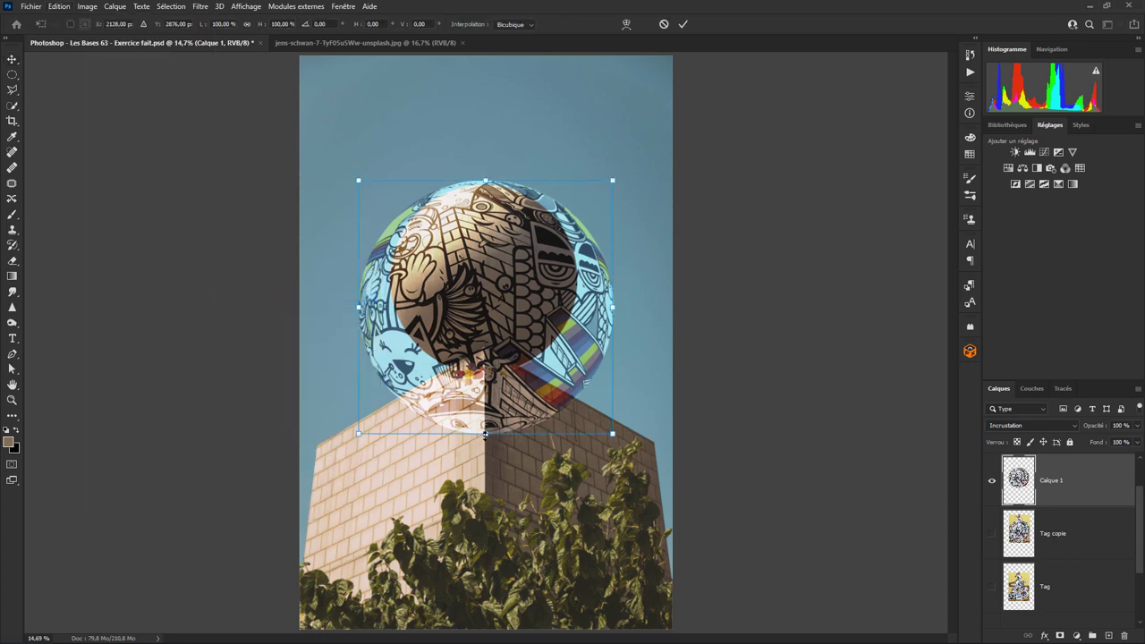
pyautogui.moveTo(484, 433); pyautogui.dragTo(484, 377)
pyautogui.press('Left')
pyautogui.press('Left')
pyautogui.press('Left')
pyautogui.press('Up')
pyautogui.press('Down')
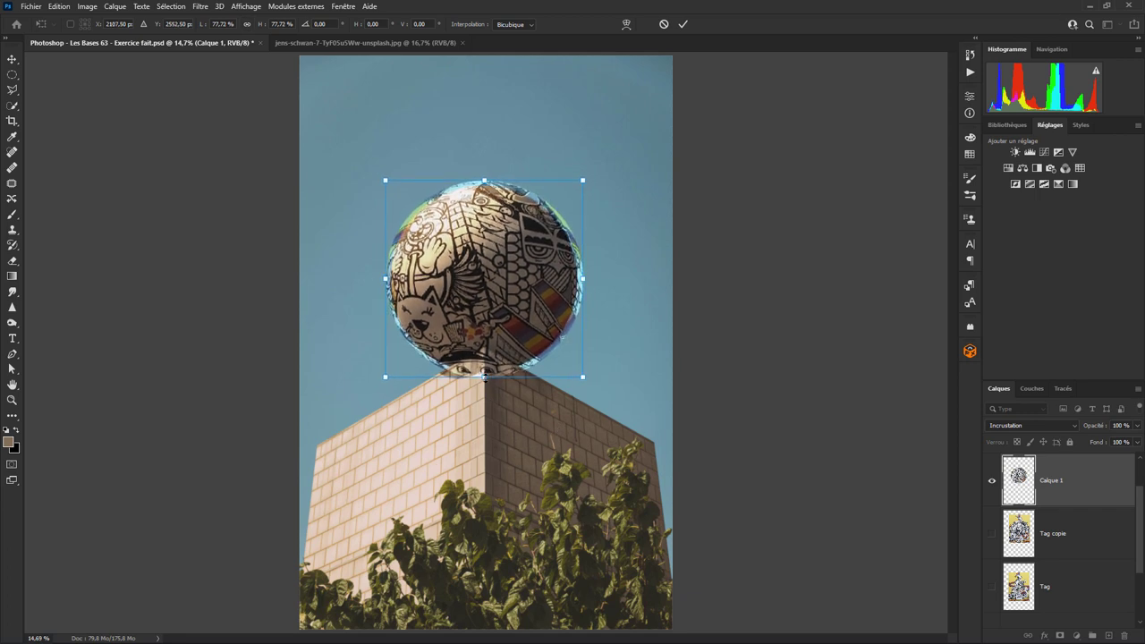
pyautogui.moveTo(483, 373); pyautogui.dragTo(483, 373)
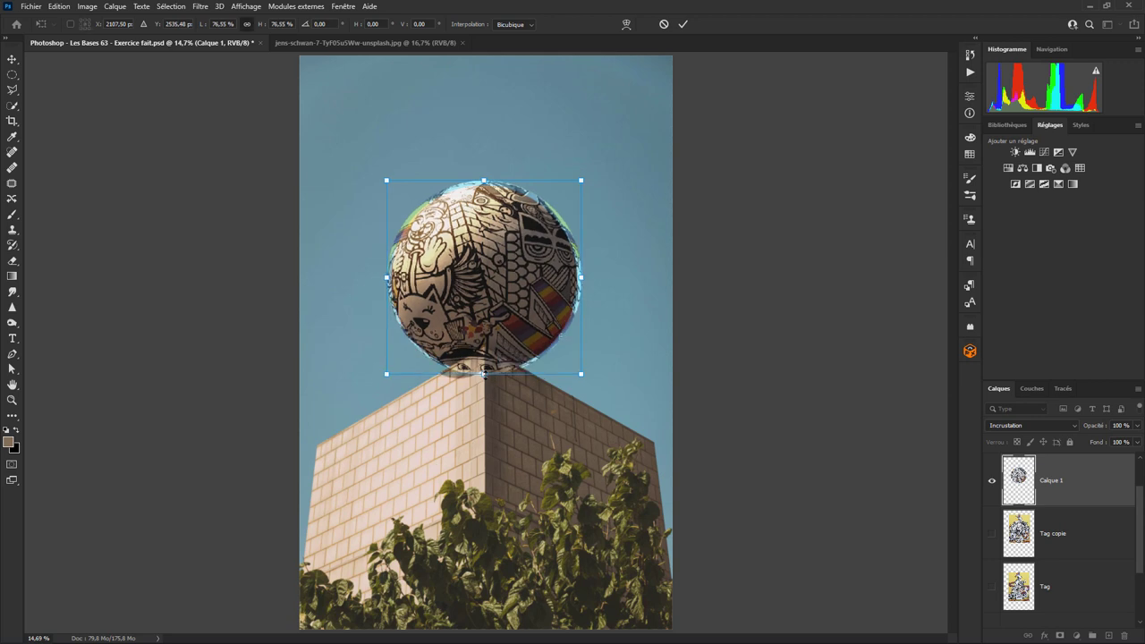
pyautogui.hotkey('shift', 'Down')
pyautogui.hotkey('shift', 'Down')
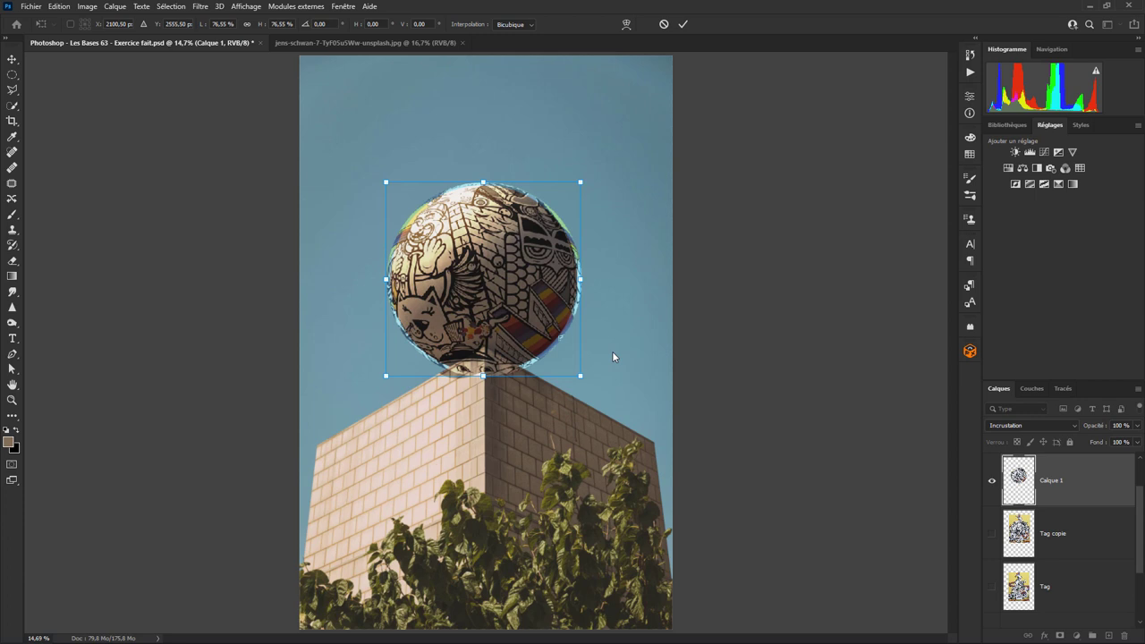
pyautogui.press('Return')
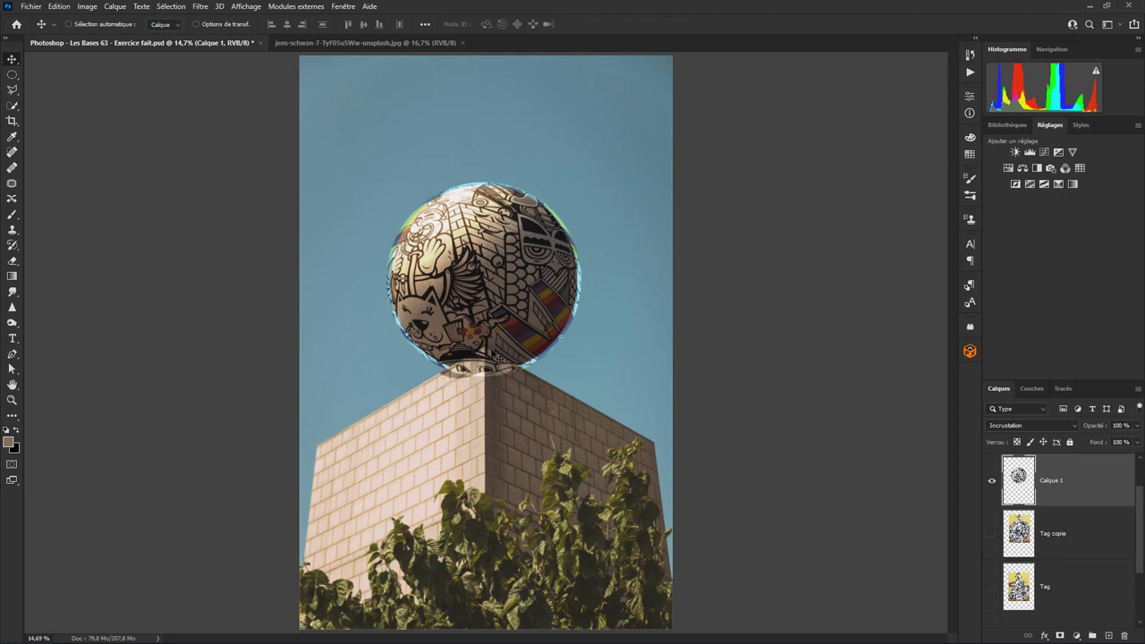
# Step: Hide the Calque 1 ball layer and select the Sphere photo layer
pyautogui.moveTo(1134, 496); pyautogui.dragTo(1142, 557)
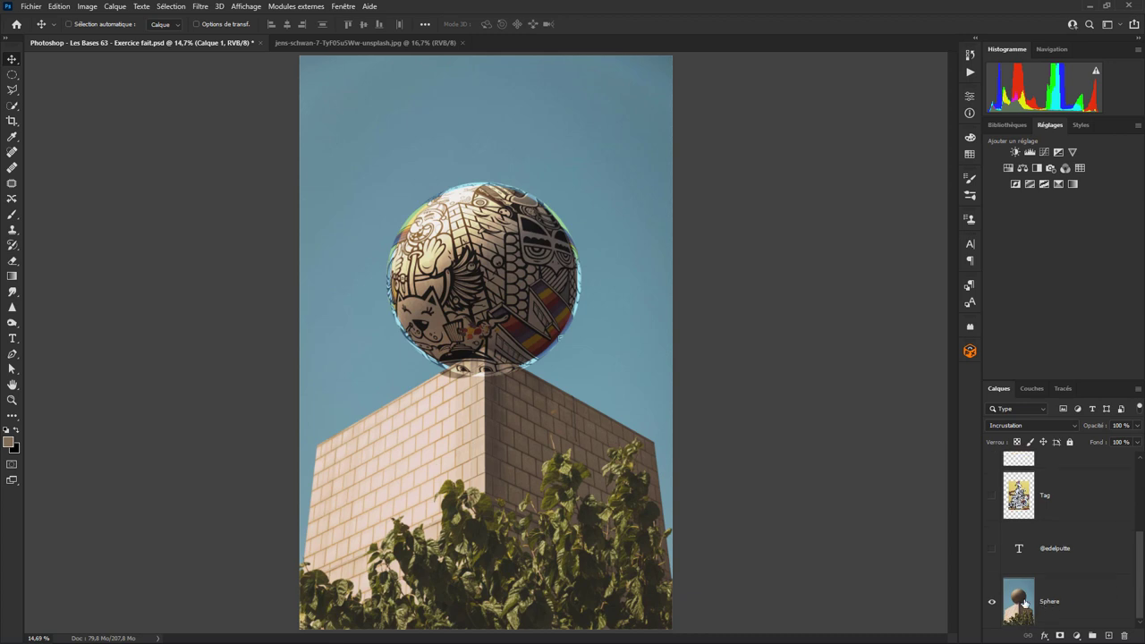
pyautogui.moveTo(1139, 577); pyautogui.dragTo(1140, 524)
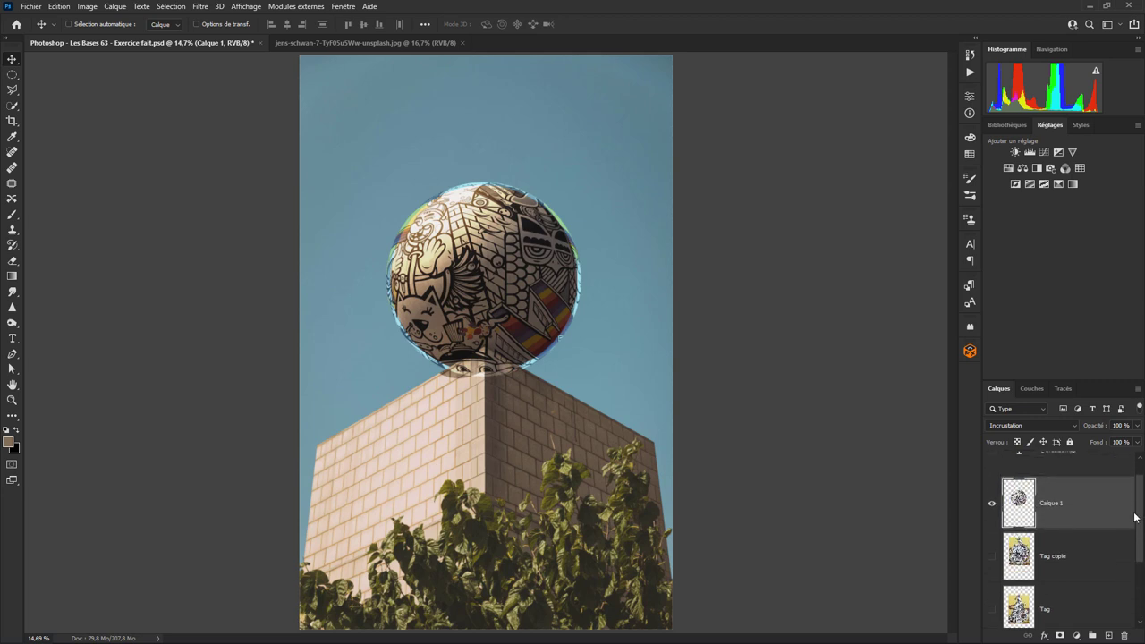
pyautogui.click(991, 506)
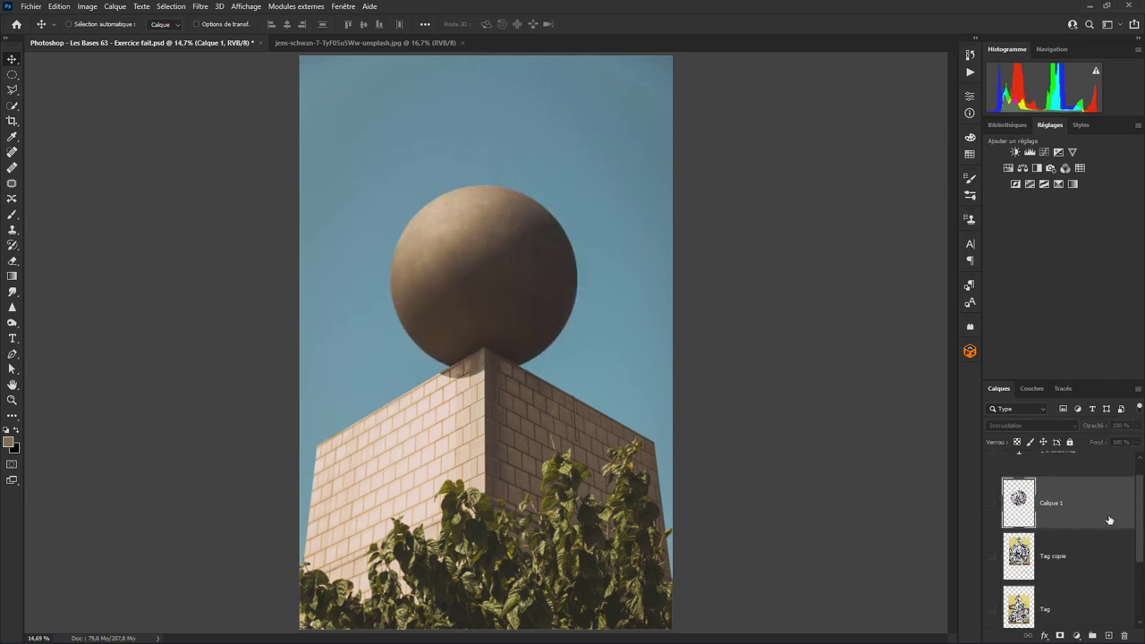
pyautogui.moveTo(1142, 517); pyautogui.dragTo(1138, 586)
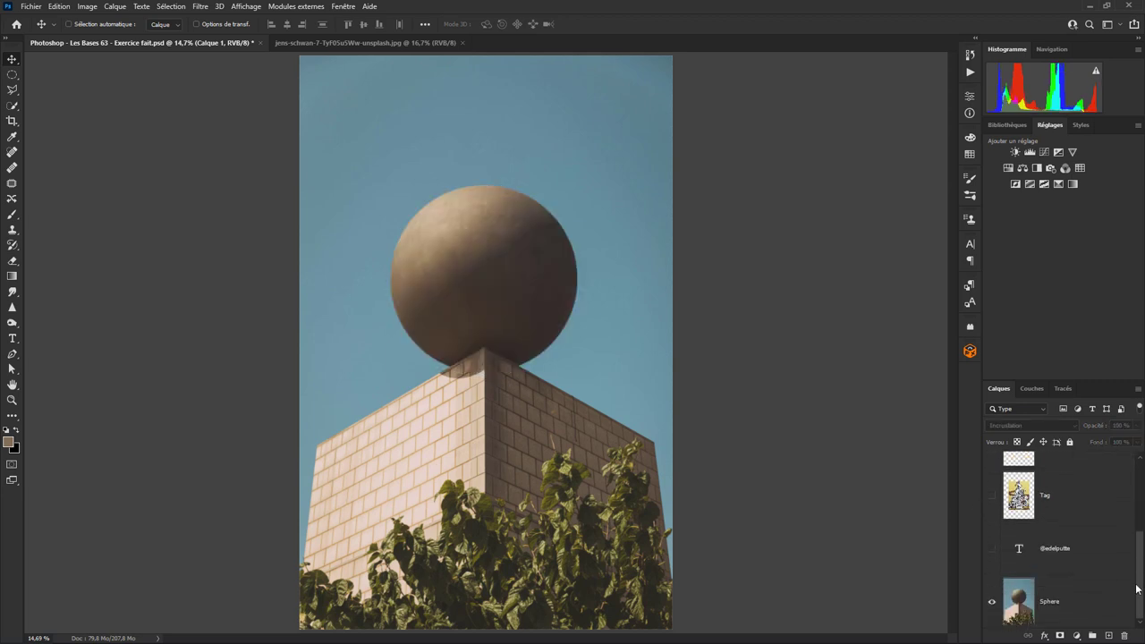
pyautogui.click(1022, 599)
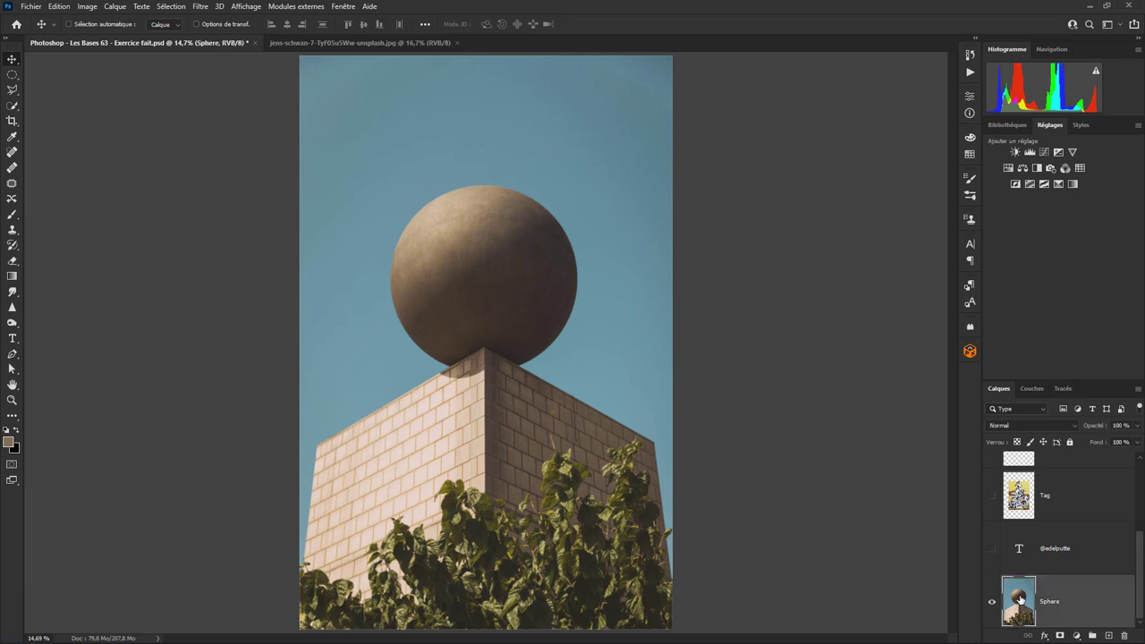
# Step: Select the stone sphere with Quick Selection and add it as a layer mask on Calque 1
pyautogui.click(13, 106)
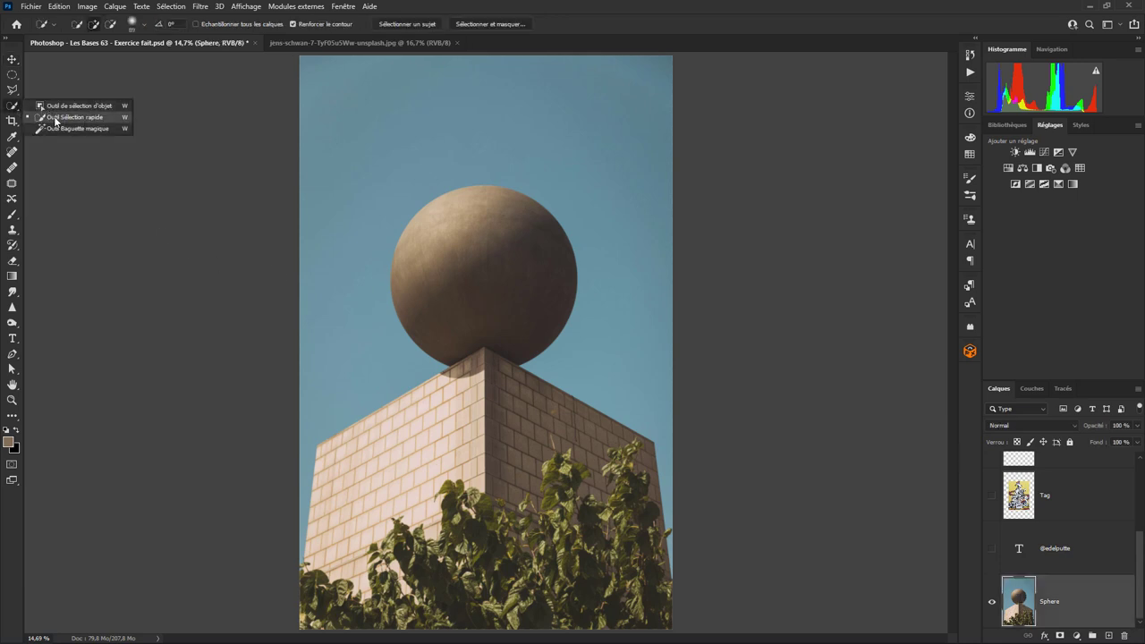
pyautogui.click(54, 119)
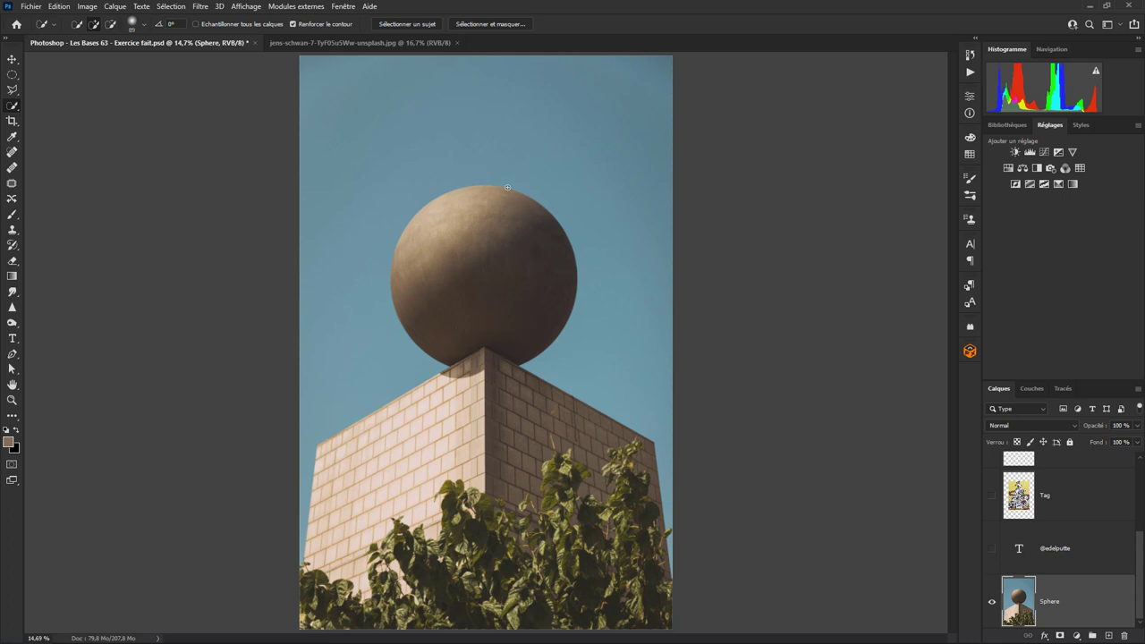
pyautogui.moveTo(528, 215); pyautogui.dragTo(463, 230)
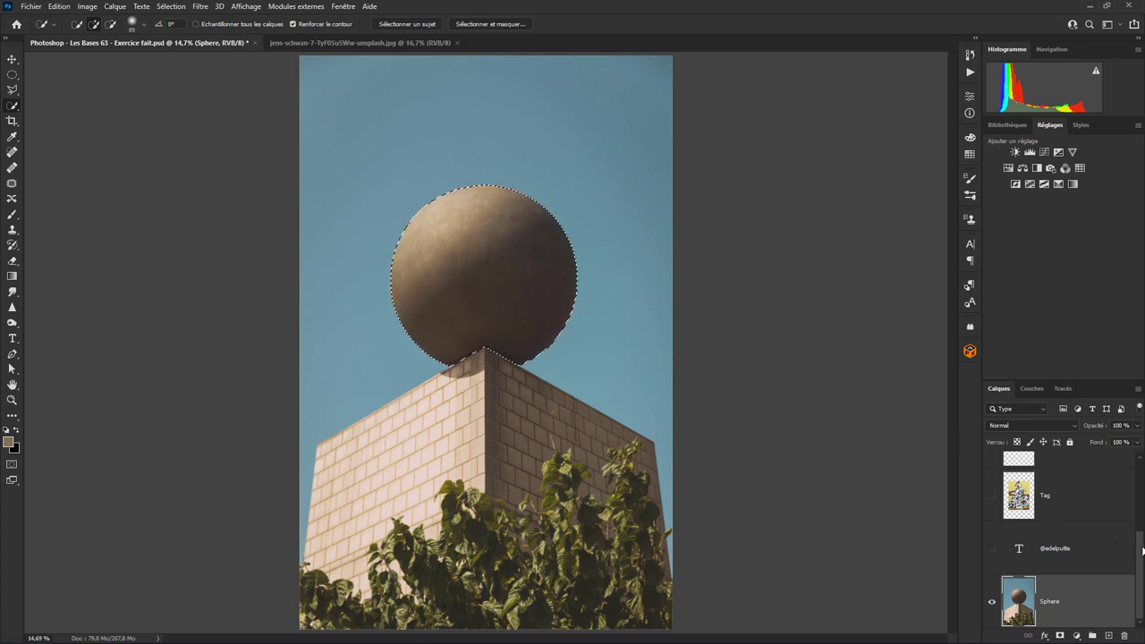
pyautogui.moveTo(1143, 550); pyautogui.dragTo(1141, 481)
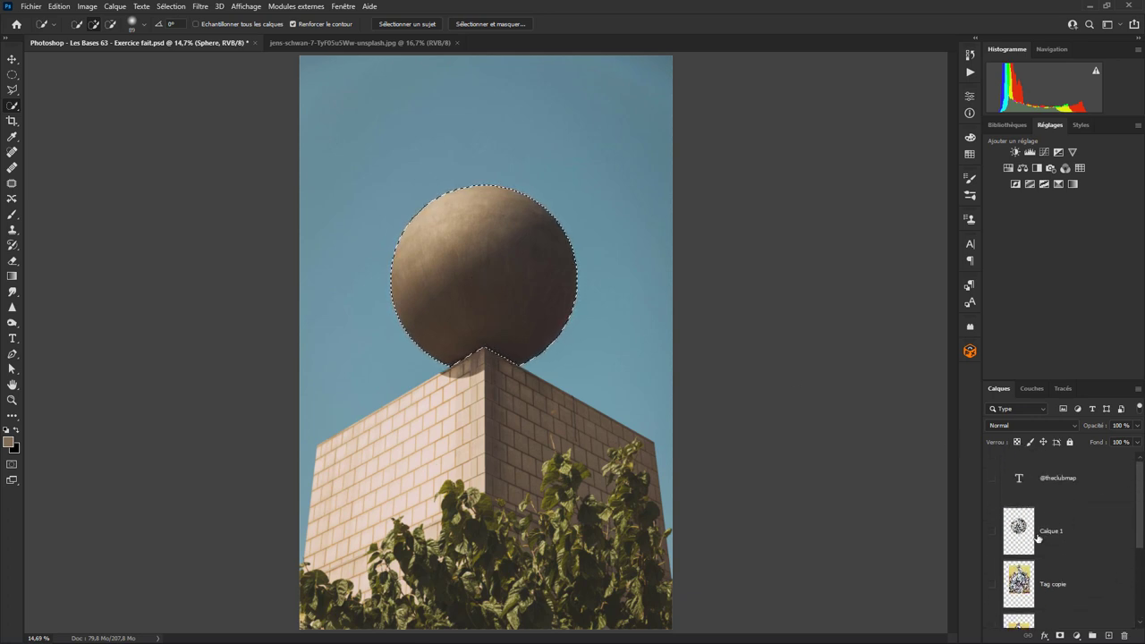
pyautogui.click(1019, 534)
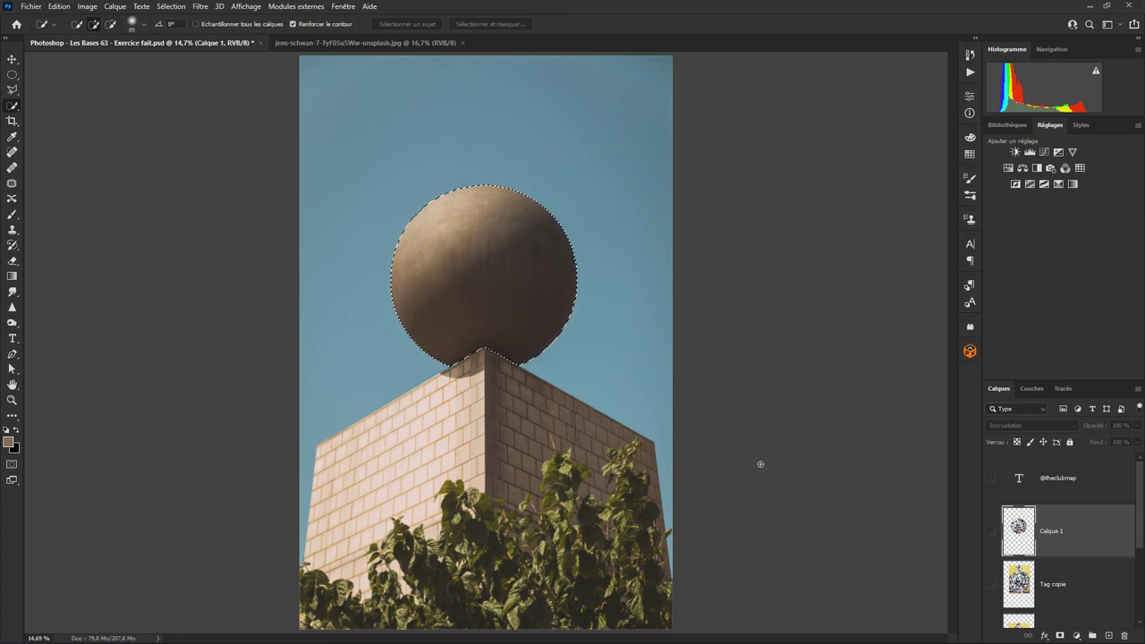
pyautogui.click(1059, 635)
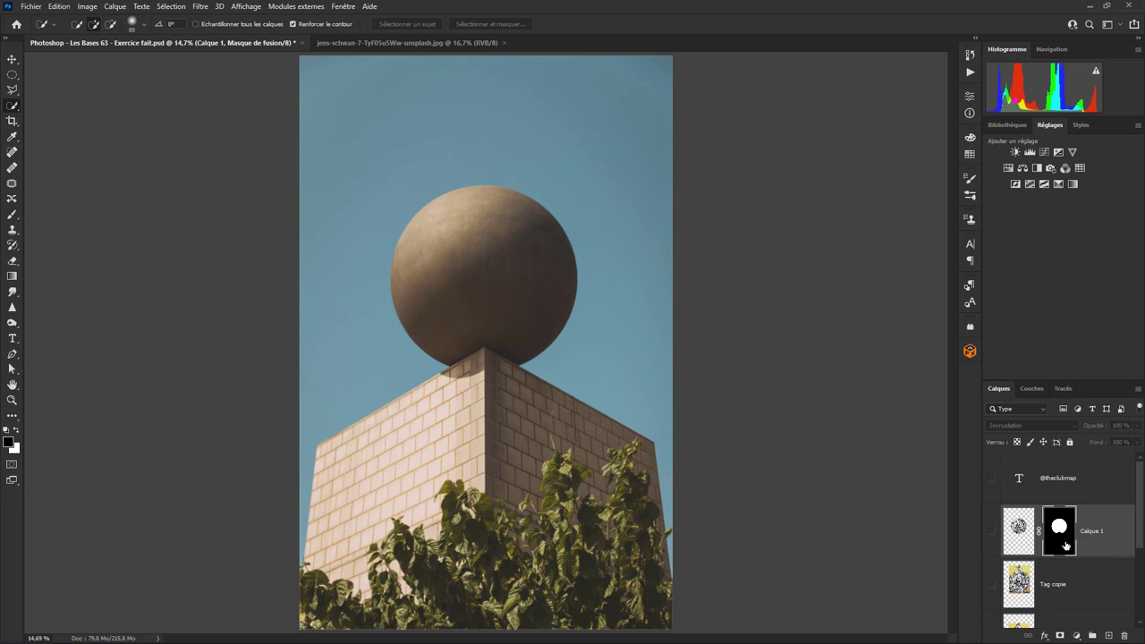
# Step: Turn Calque 1 back on, compare it hidden and shown, and zoom in to check the masked edges
pyautogui.click(992, 534)
pyautogui.click(991, 534)
pyautogui.click(992, 535)
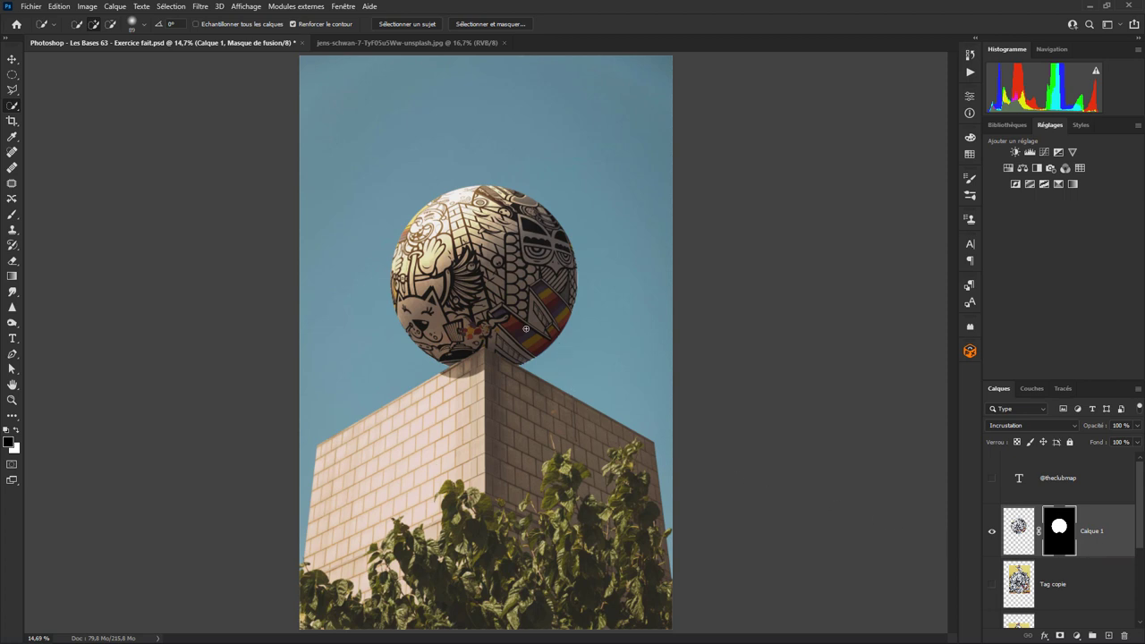
pyautogui.scroll(2, 526, 328)
pyautogui.scroll(2, 526, 329)
pyautogui.scroll(2, 526, 329)
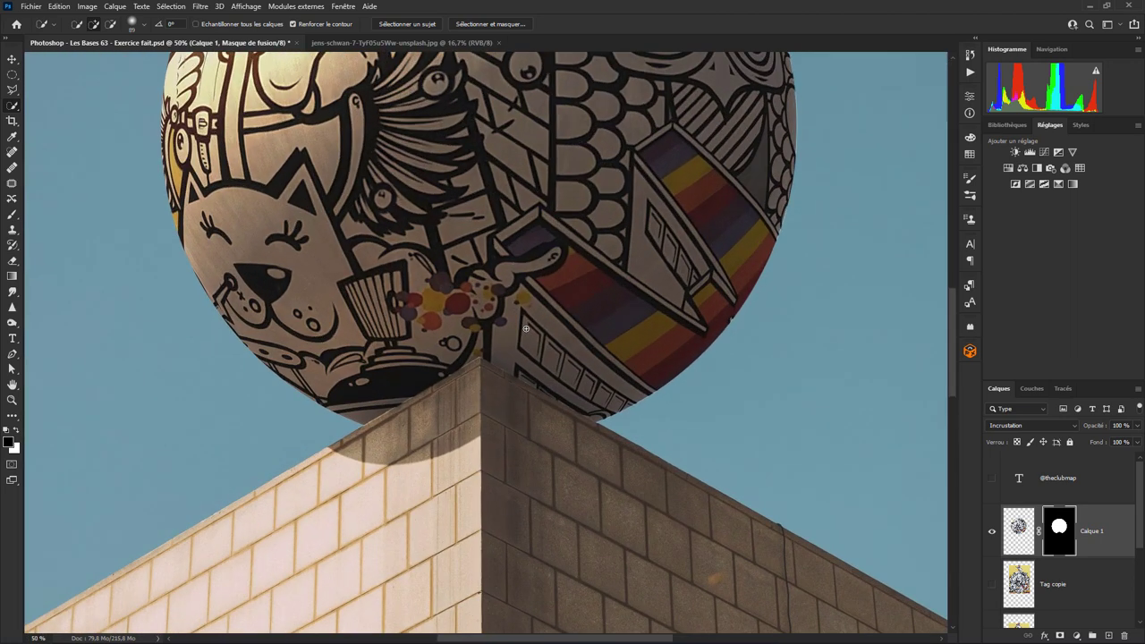
pyautogui.scroll(-2, 525, 328)
pyautogui.scroll(-1, 526, 328)
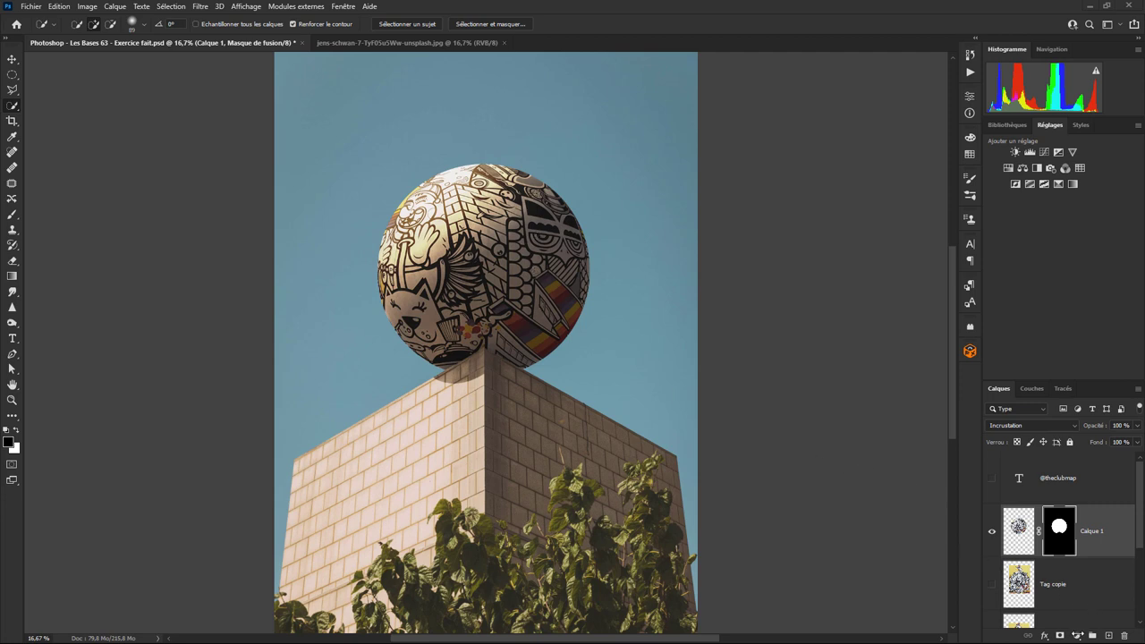
# Step: Add an Exposition 1 adjustment at -1.12 exposure and clip it to Calque 1
pyautogui.click(1077, 636)
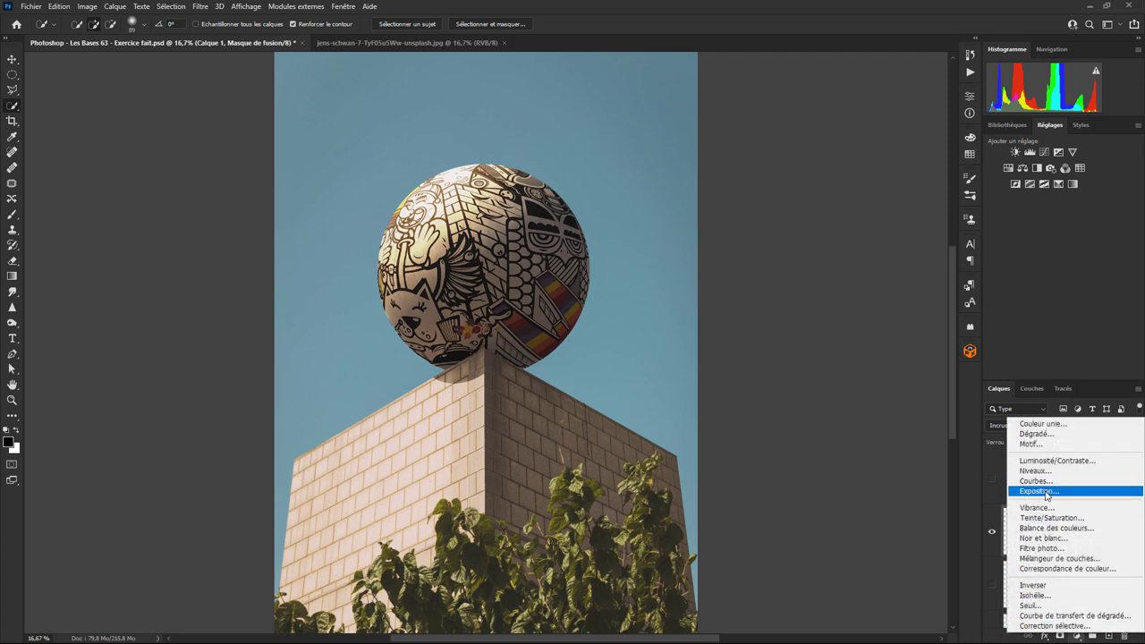
pyautogui.click(1038, 491)
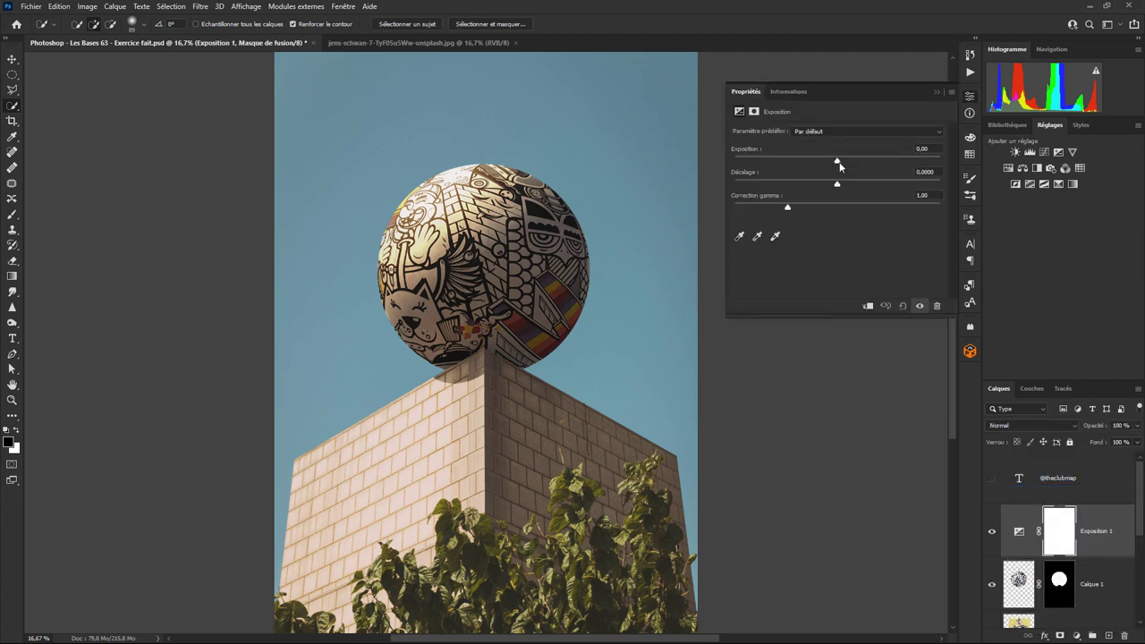
pyautogui.moveTo(837, 161); pyautogui.dragTo(820, 161)
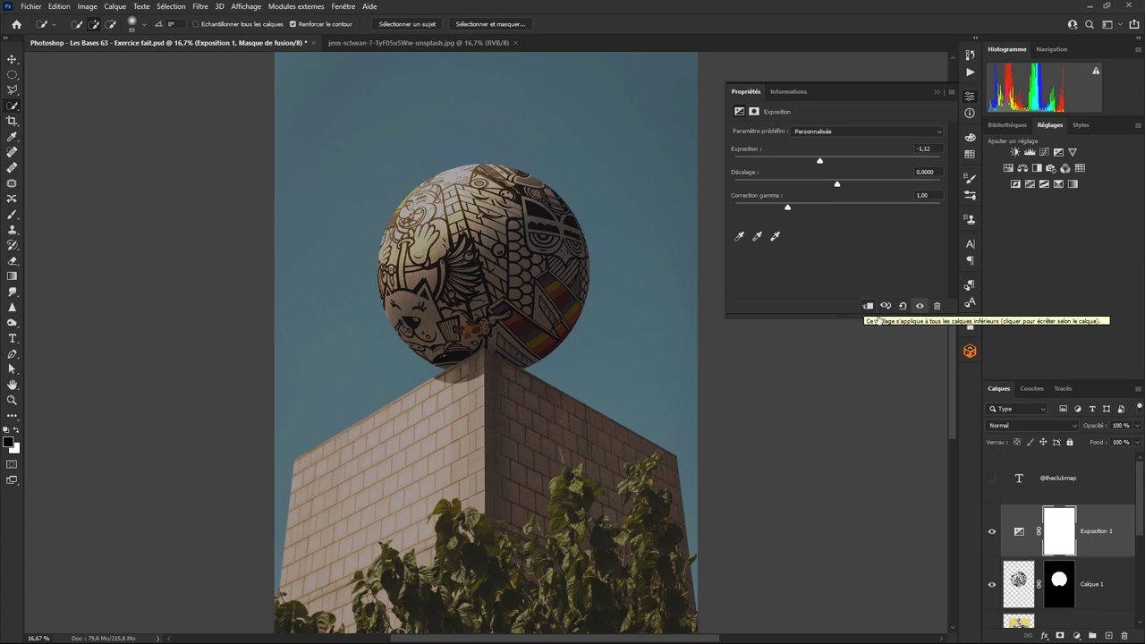
pyautogui.rightClick(1097, 534)
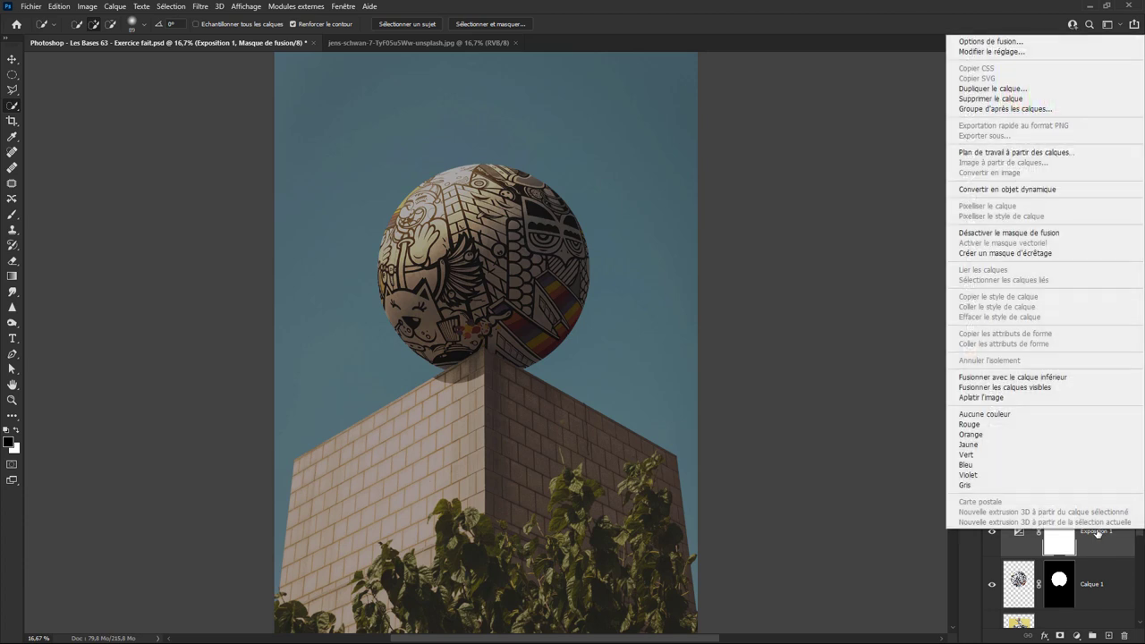
pyautogui.click(1024, 255)
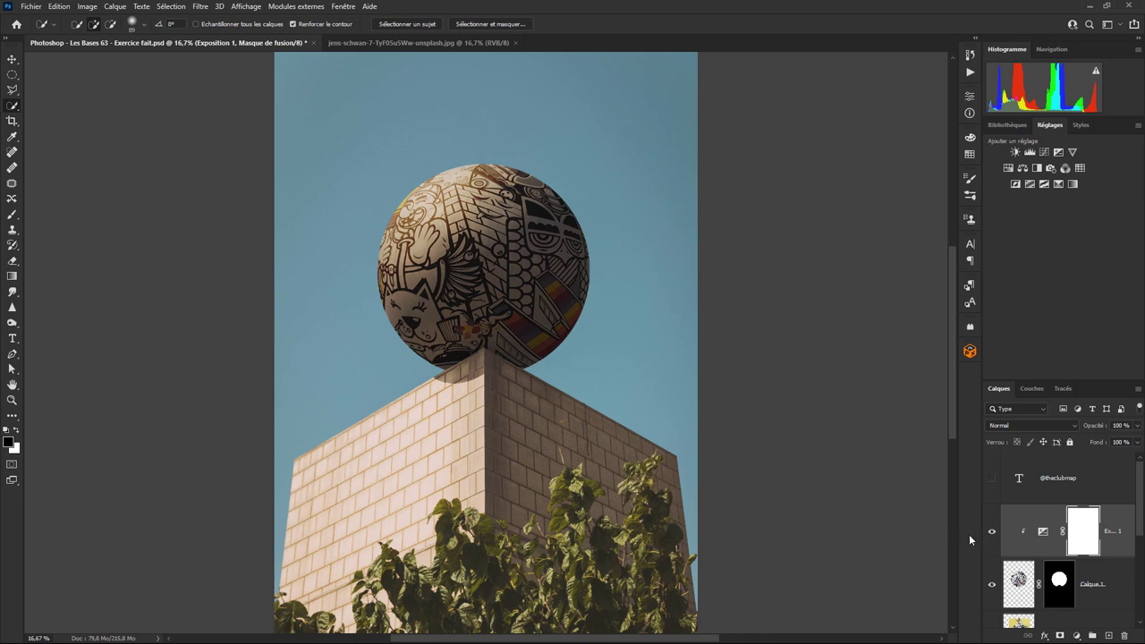
# Step: Draw an elliptical selection around the sphere, offset up and to the left
pyautogui.click(12, 74)
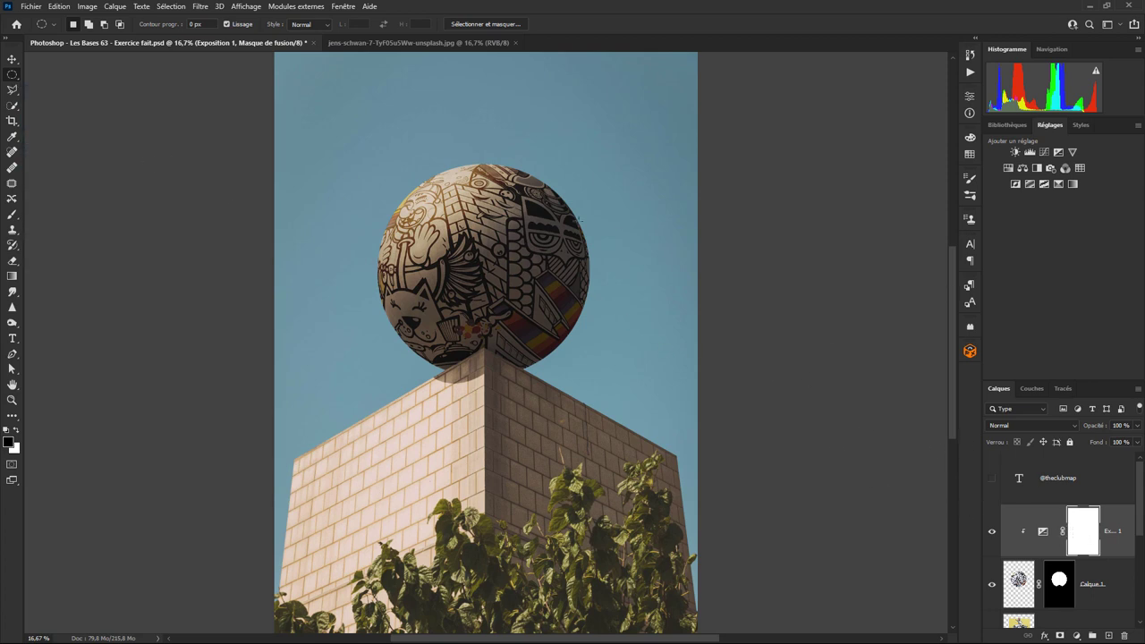
pyautogui.moveTo(366, 139); pyautogui.dragTo(628, 414)
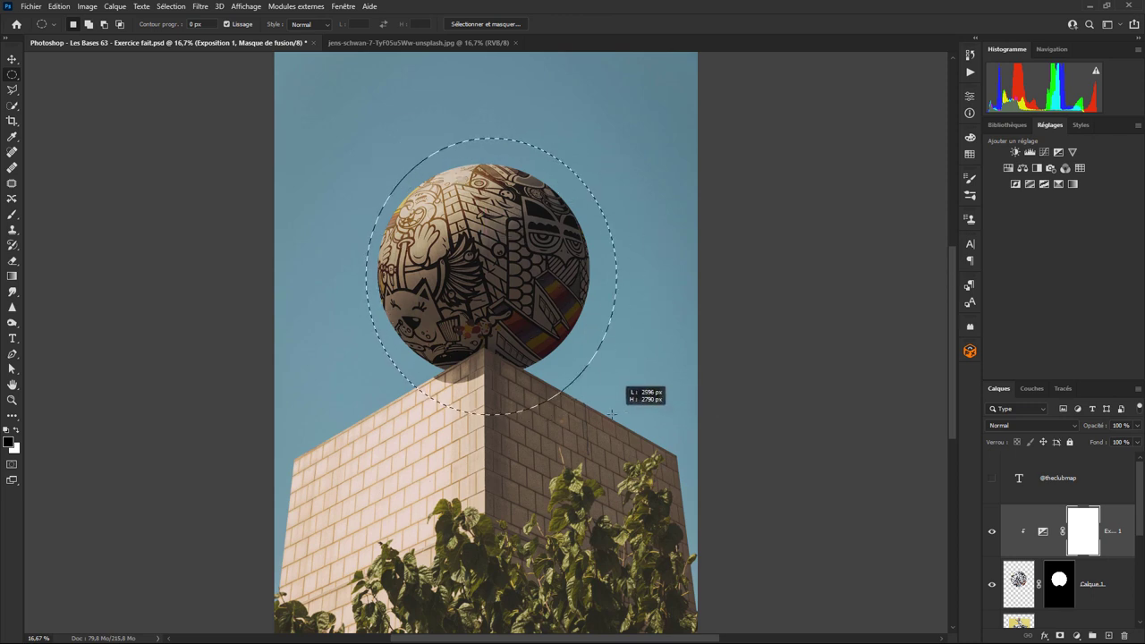
pyautogui.moveTo(542, 324); pyautogui.dragTo(463, 270)
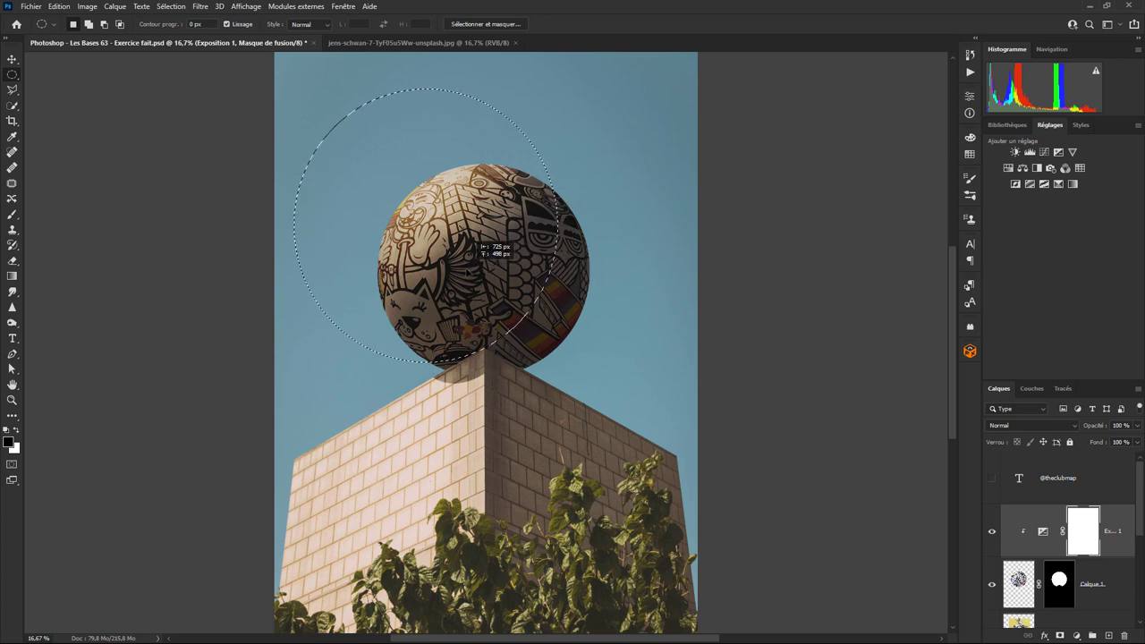
pyautogui.moveTo(473, 238); pyautogui.dragTo(476, 240)
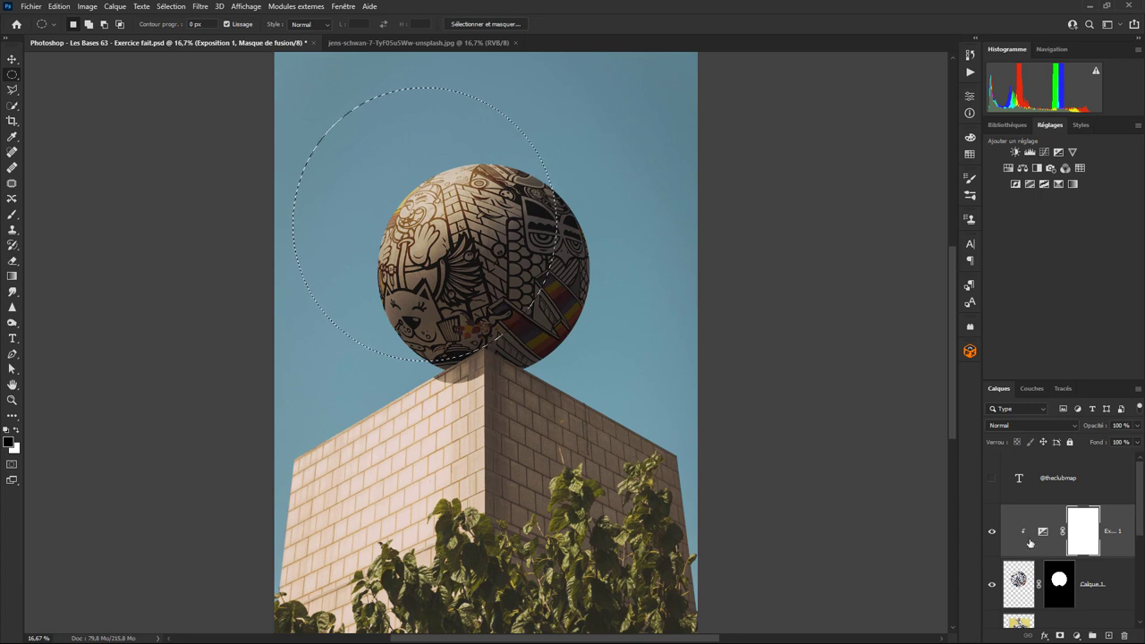
# Step: Fill the circle with black in Exposition 1's mask, then deselect
pyautogui.hotkey('ctrl', 'd')
pyautogui.click(60, 8)
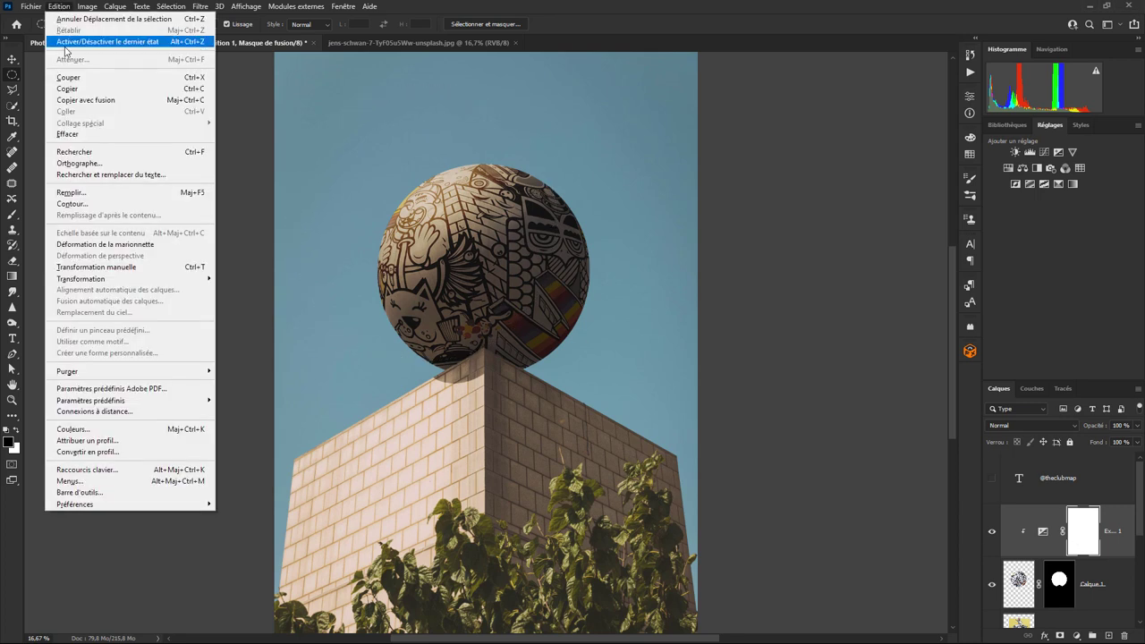
pyautogui.click(71, 192)
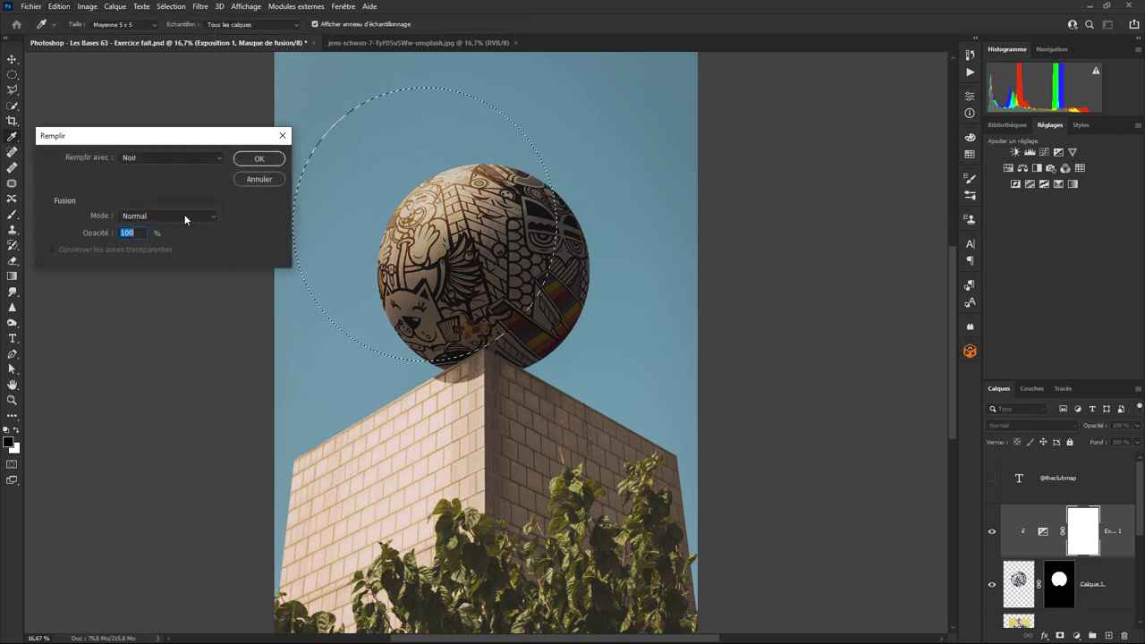
pyautogui.click(260, 159)
pyautogui.press('m')
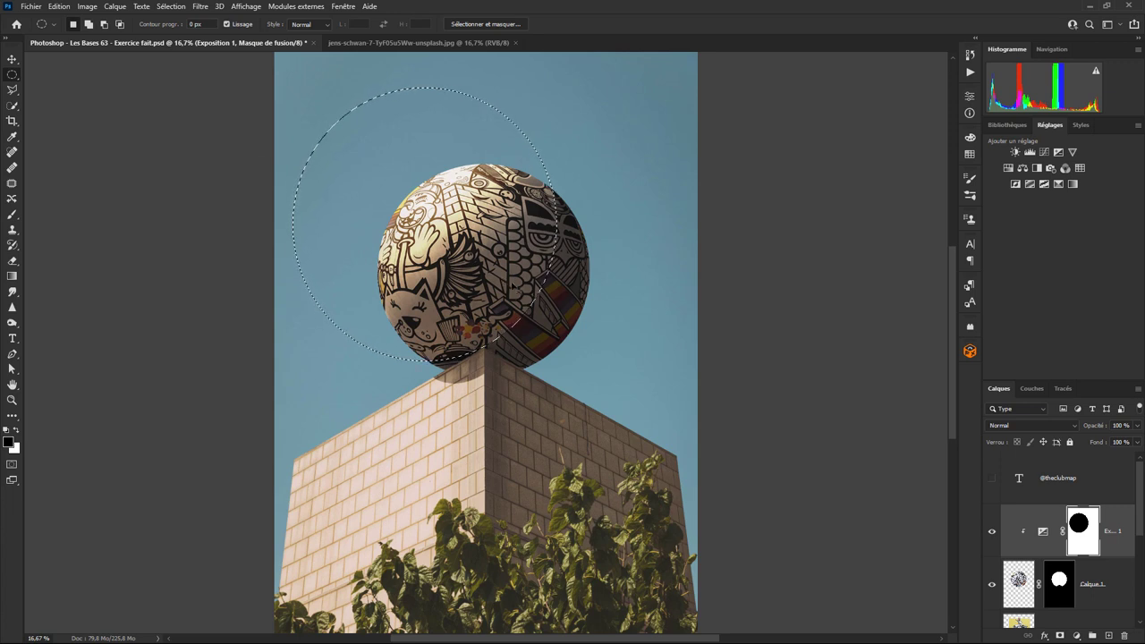
pyautogui.hotkey('ctrl', 'd')
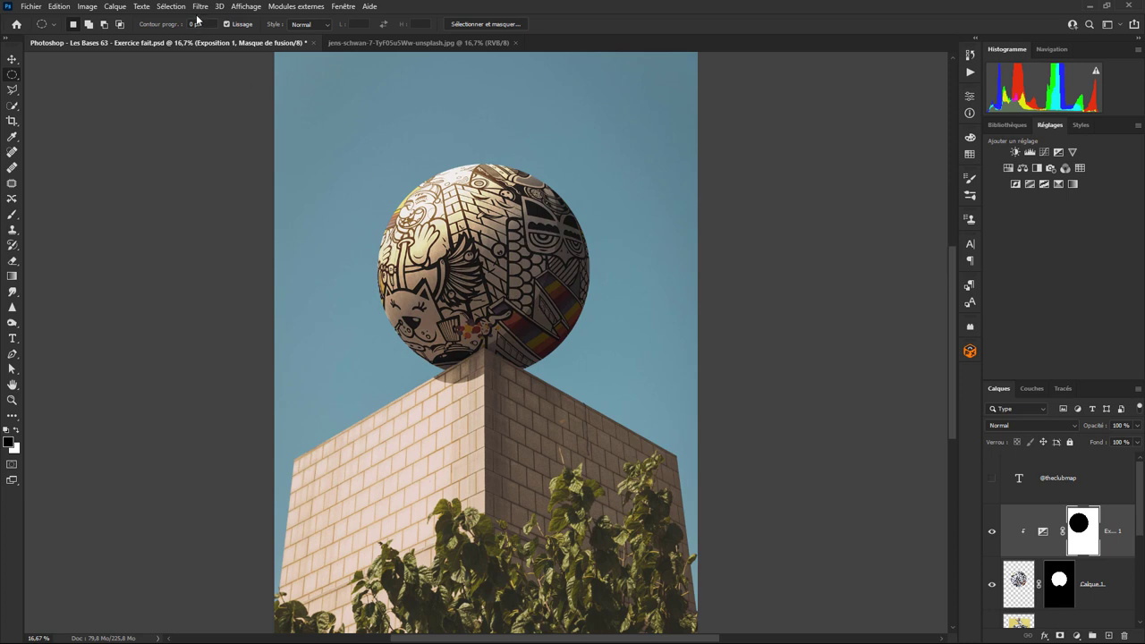
# Step: Soften the mask with a 72,6 px Gaussian blur
pyautogui.click(200, 6)
pyautogui.moveTo(207, 193)
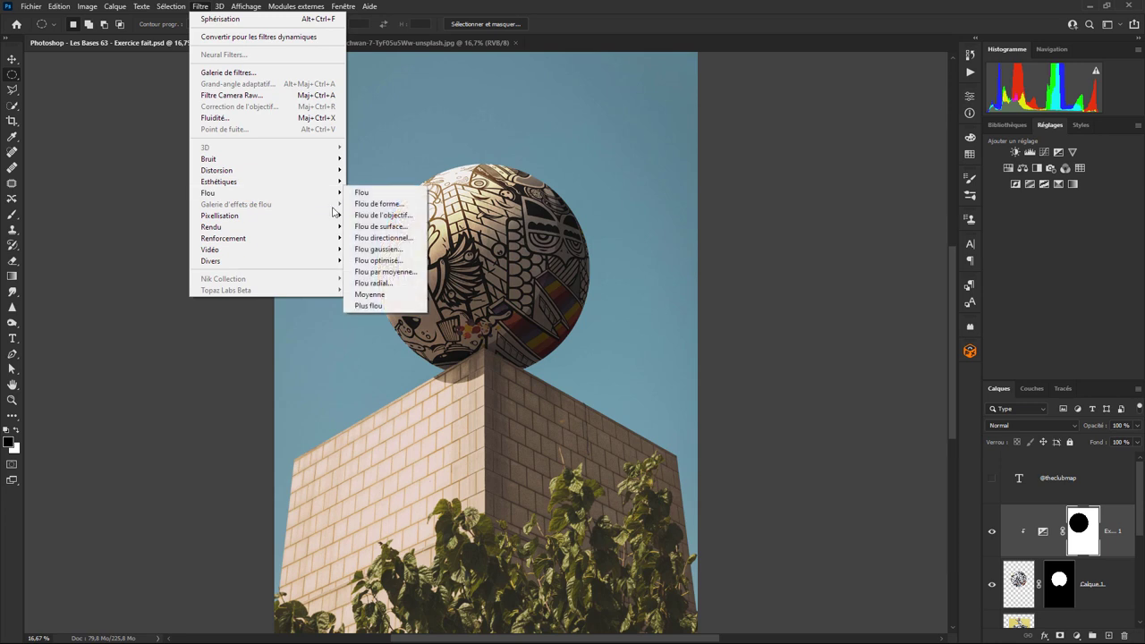
pyautogui.click(376, 255)
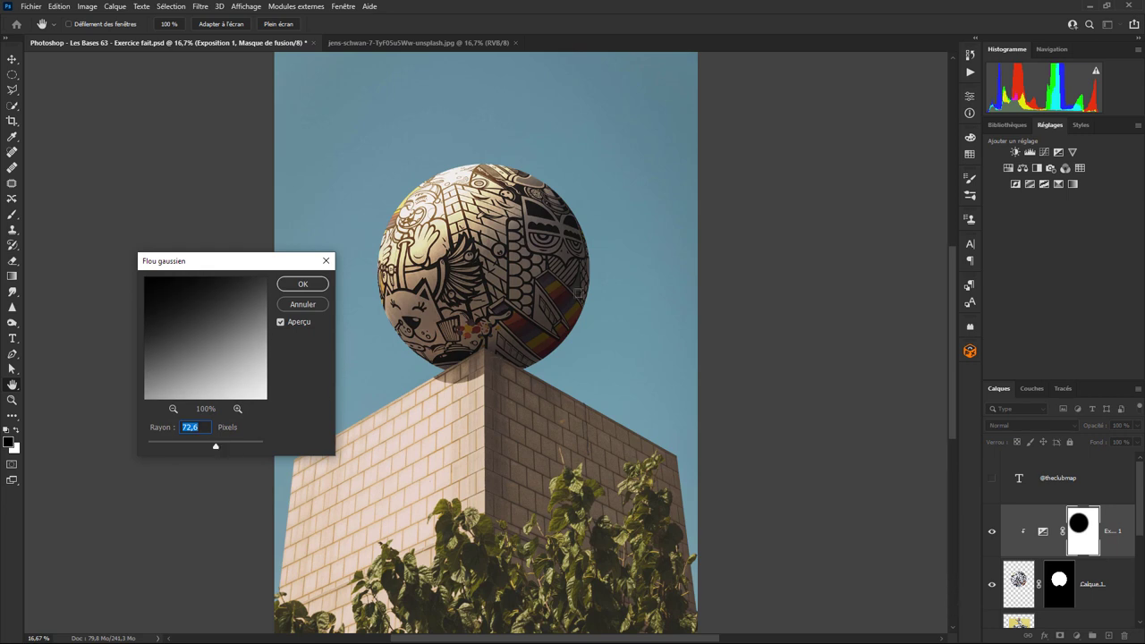
pyautogui.click(307, 284)
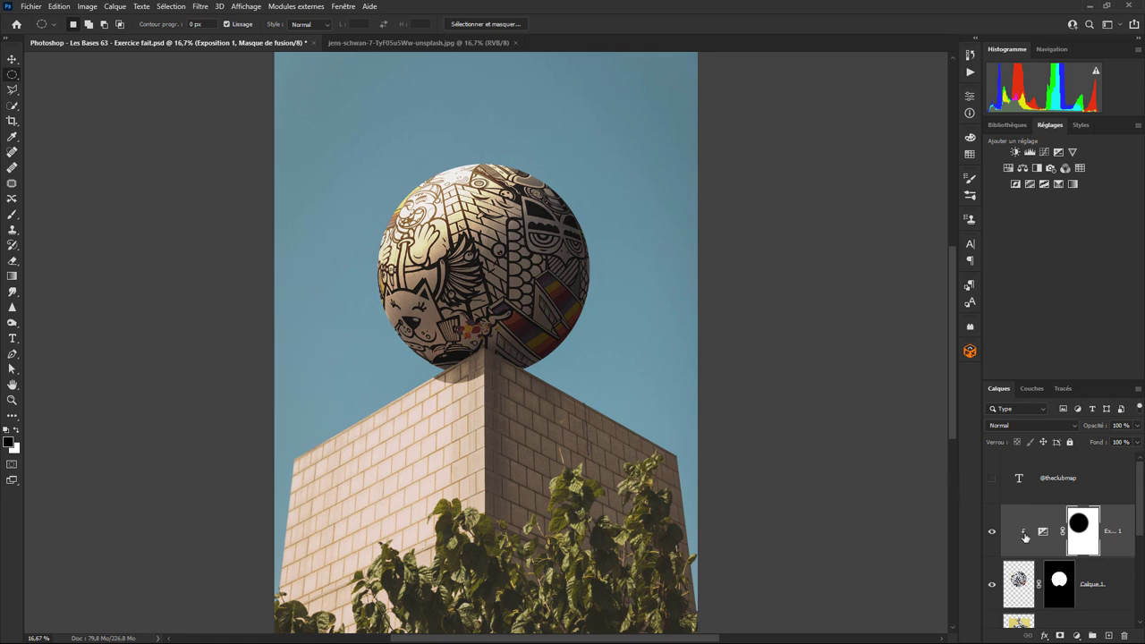
# Step: Add Exposition 2 at +0.47 clipped to Calque 1, then select a circle right of the sphere
pyautogui.click(1079, 636)
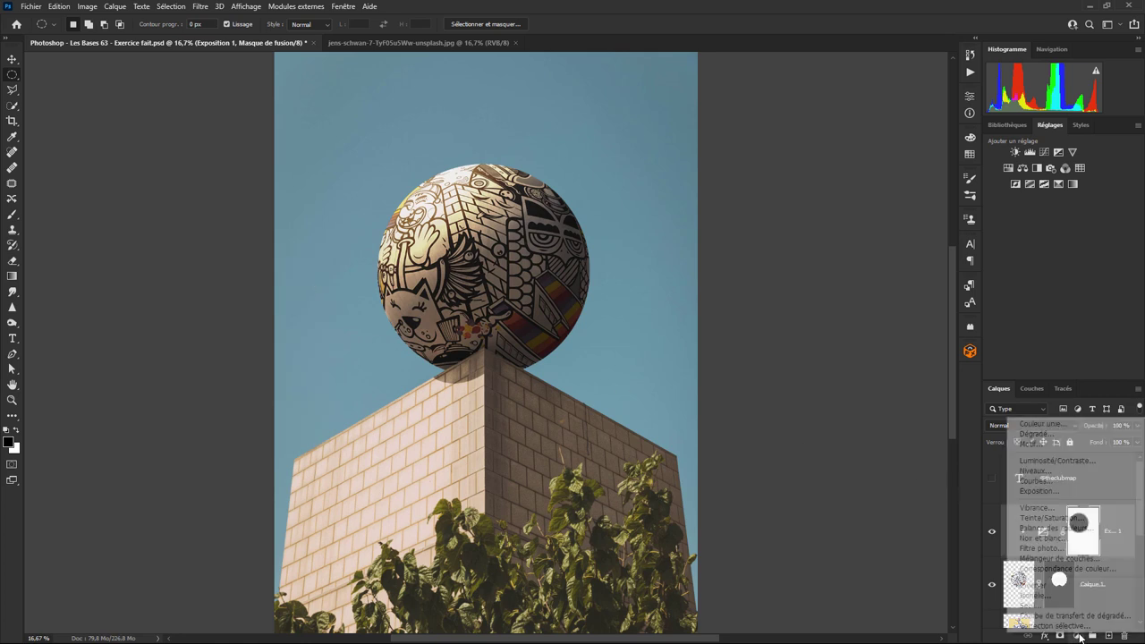
pyautogui.click(1056, 491)
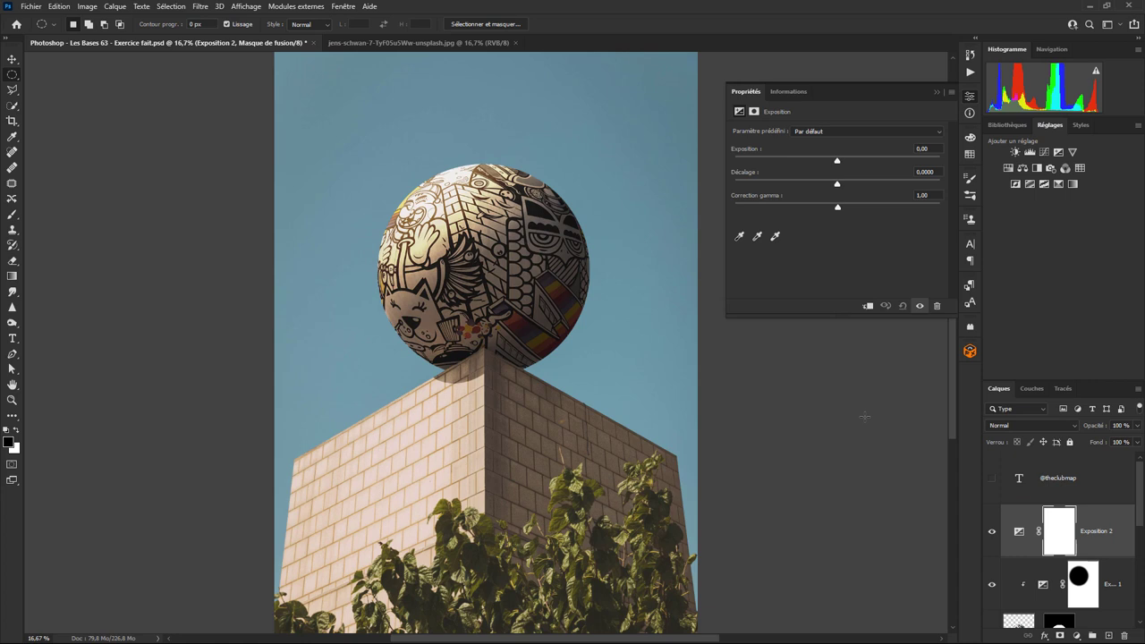
pyautogui.moveTo(837, 162); pyautogui.dragTo(844, 161)
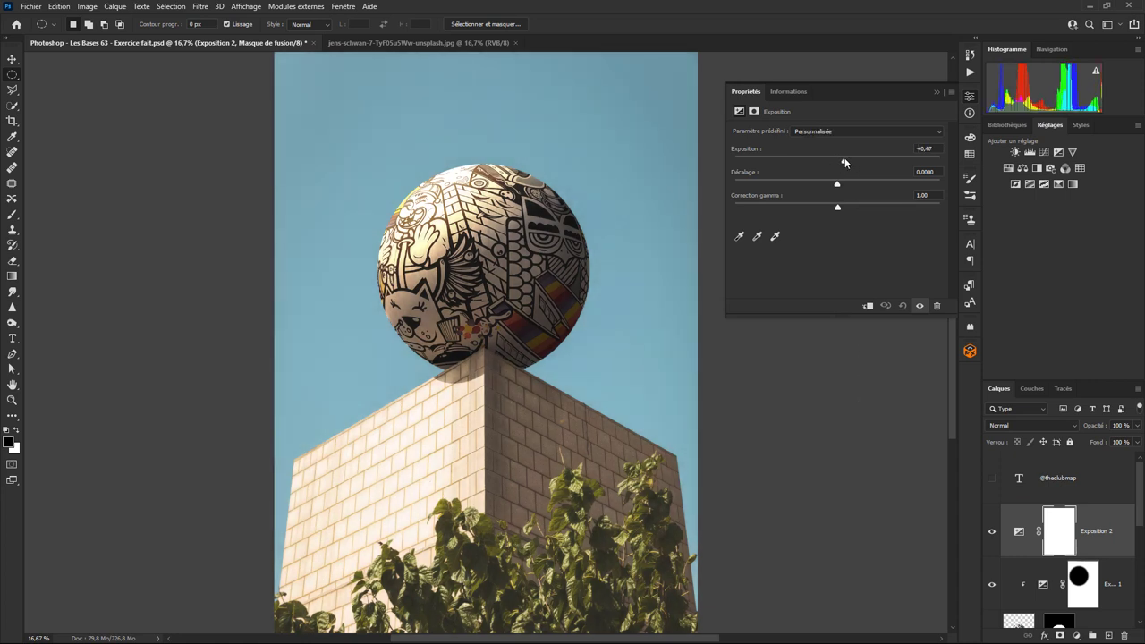
pyautogui.click(868, 306)
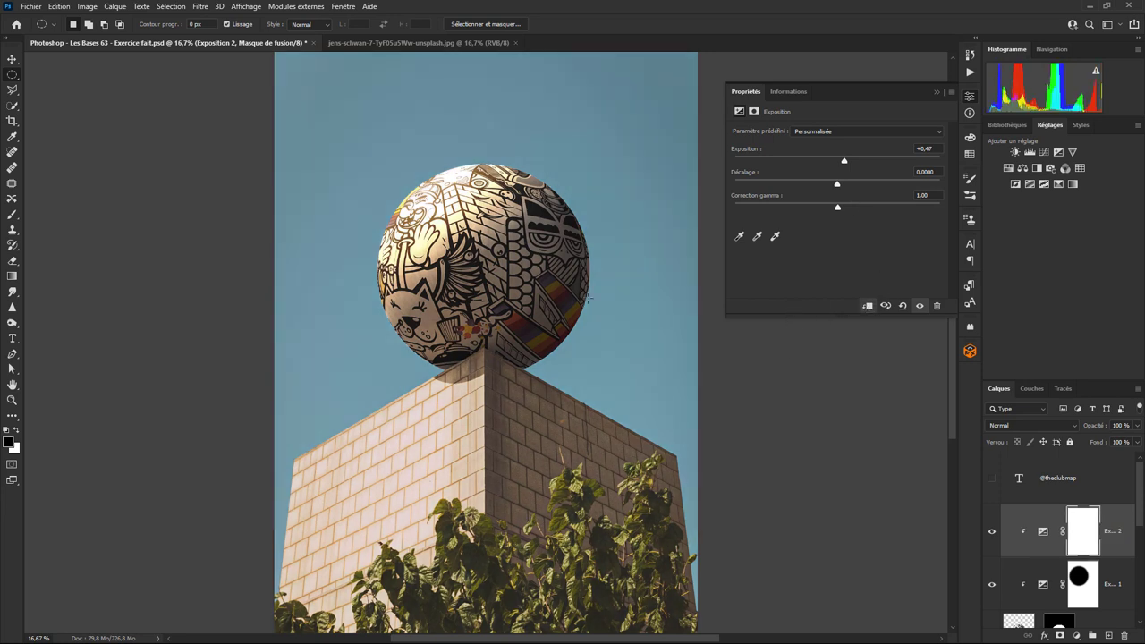
pyautogui.moveTo(446, 232); pyautogui.dragTo(723, 507)
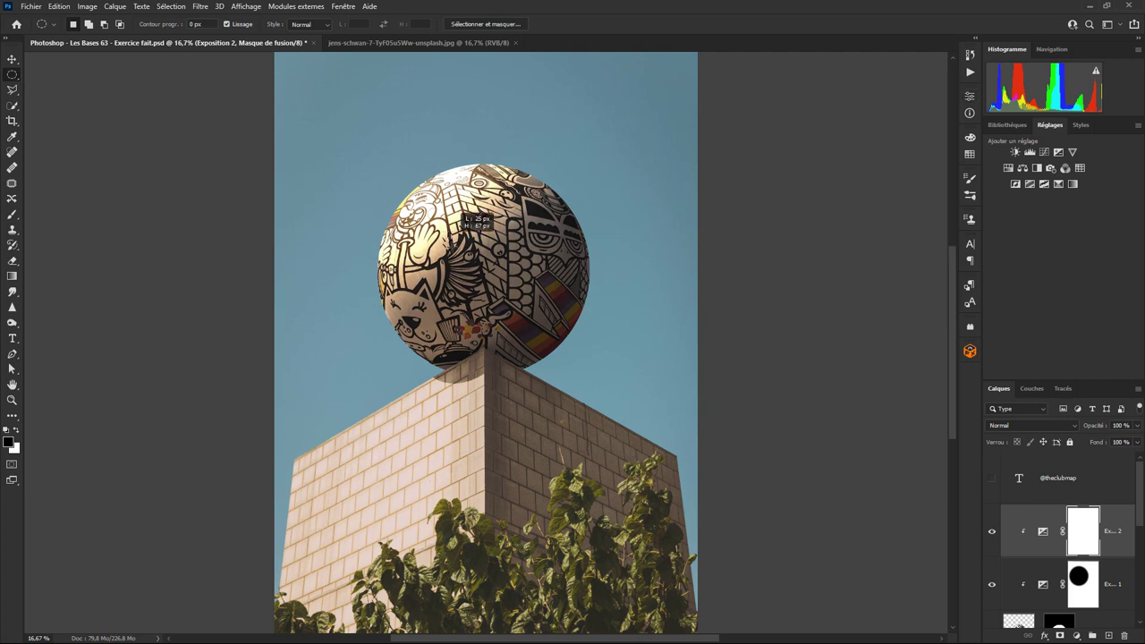
pyautogui.moveTo(689, 461); pyautogui.dragTo(578, 312)
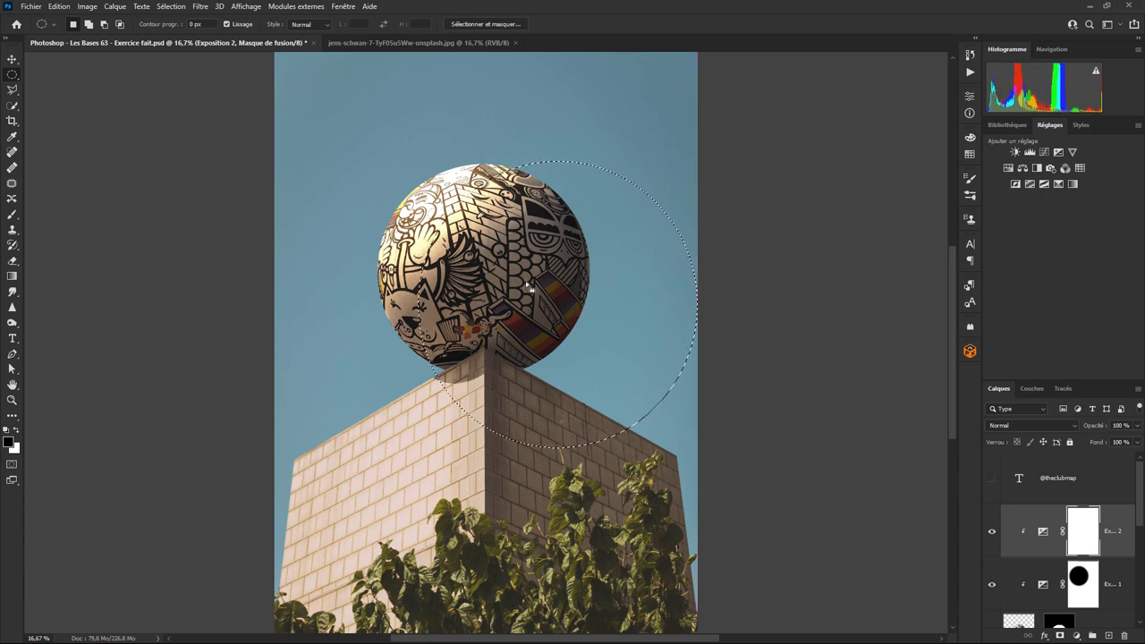
# Step: Fill the circle with black in Exposition 2's mask, deselect, and reapply the Gaussian blur
pyautogui.click(59, 6)
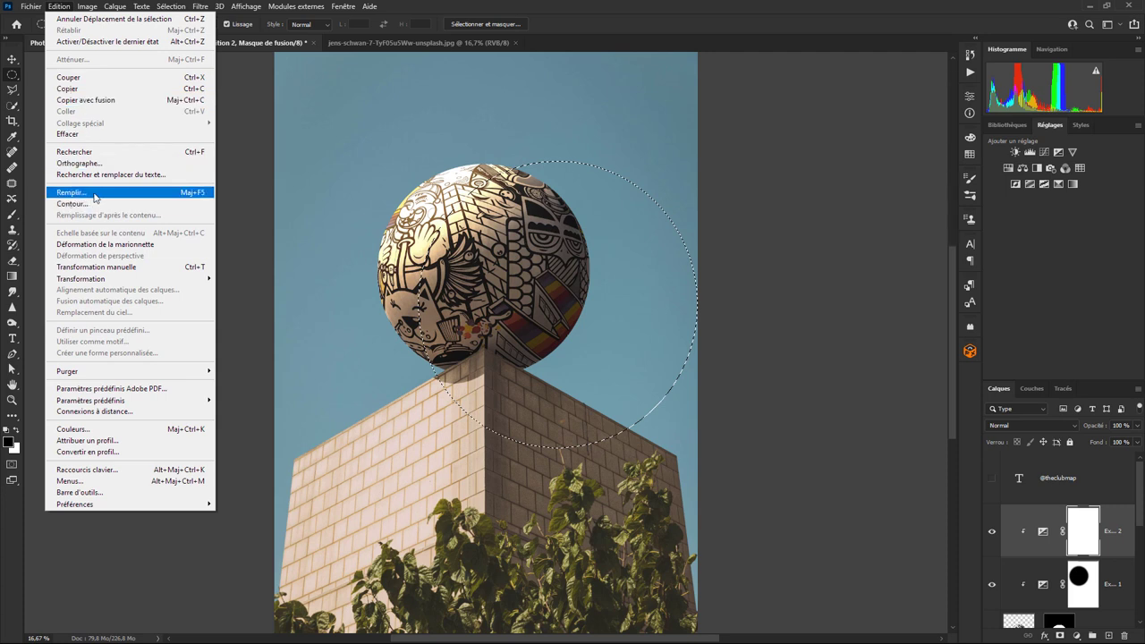
pyautogui.click(72, 192)
pyautogui.click(252, 163)
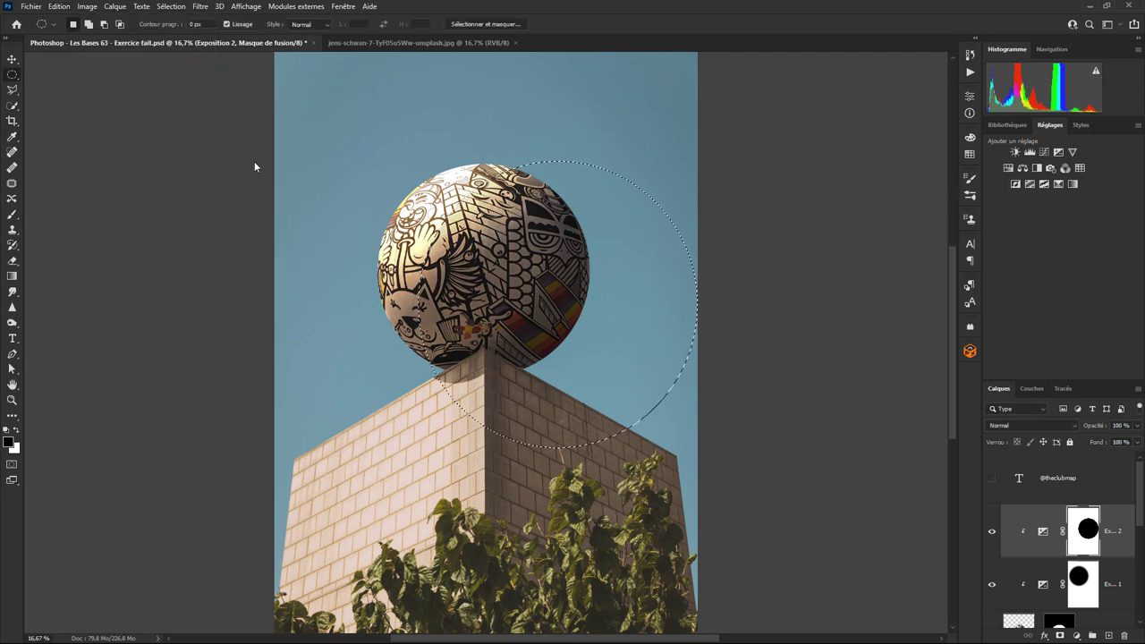
pyautogui.hotkey('ctrl', 'd')
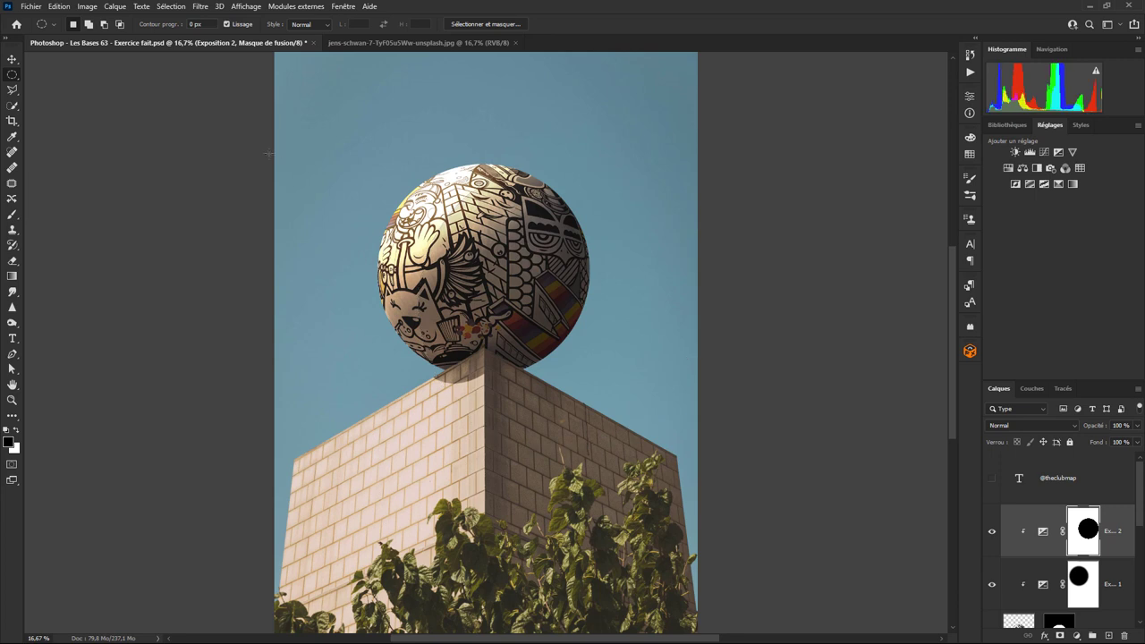
pyautogui.click(201, 6)
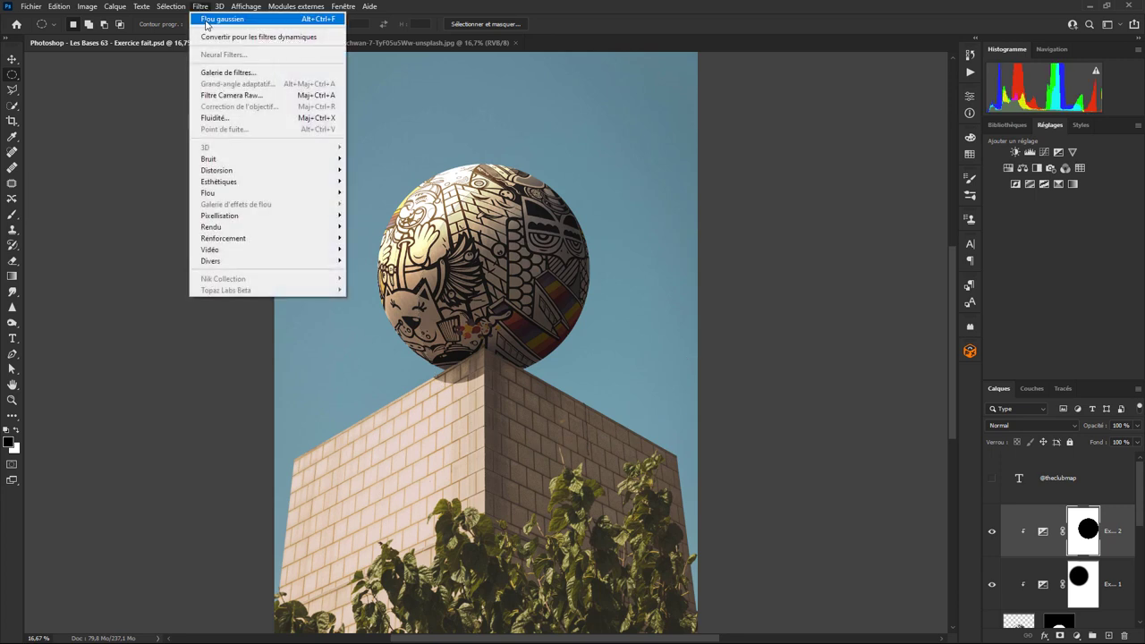
pyautogui.click(206, 21)
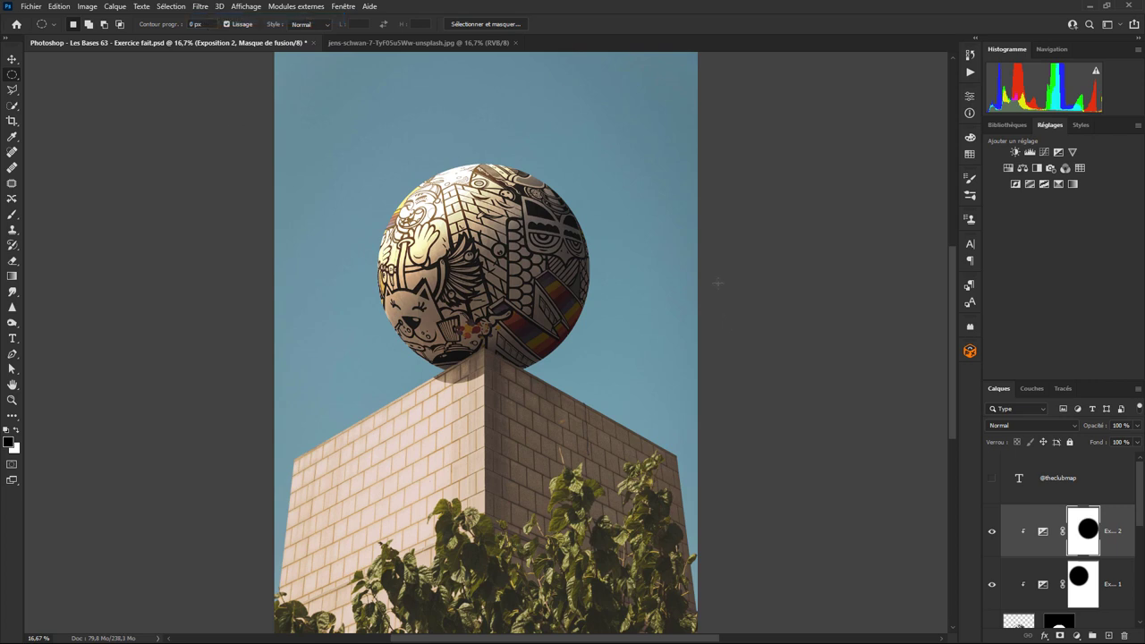
pyautogui.click(993, 535)
pyautogui.click(993, 535)
pyautogui.click(993, 535)
pyautogui.click(993, 534)
pyautogui.click(993, 535)
pyautogui.click(993, 535)
pyautogui.click(991, 586)
pyautogui.click(991, 586)
pyautogui.click(991, 585)
pyautogui.click(991, 586)
pyautogui.moveTo(1138, 498); pyautogui.dragTo(1139, 545)
pyautogui.click(991, 522)
pyautogui.click(991, 521)
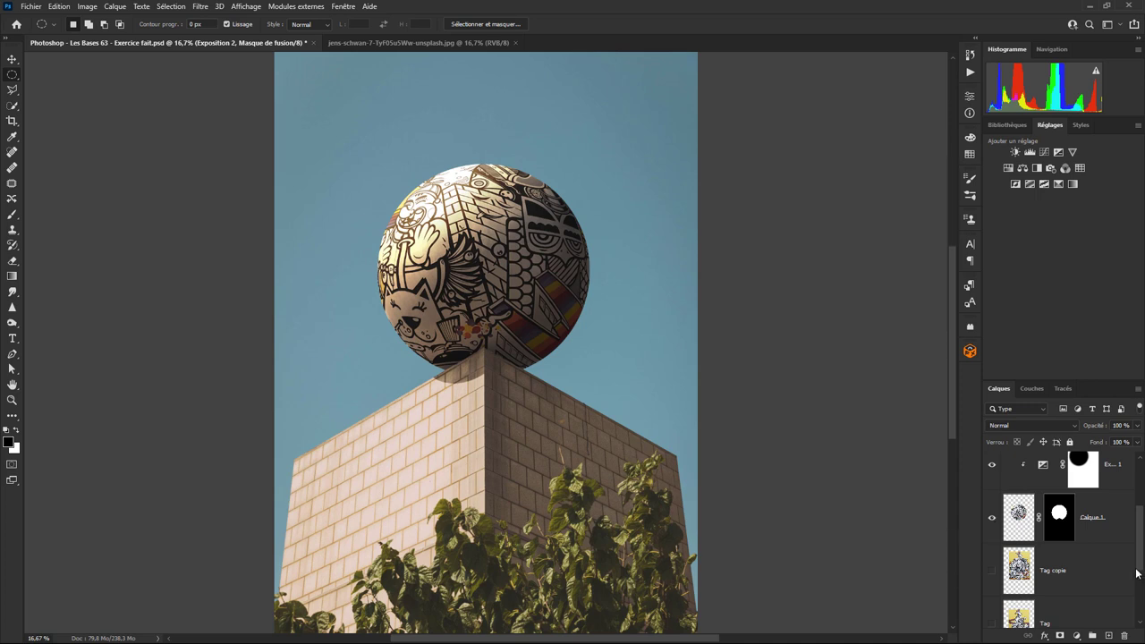
pyautogui.moveTo(1138, 572); pyautogui.dragTo(1134, 615)
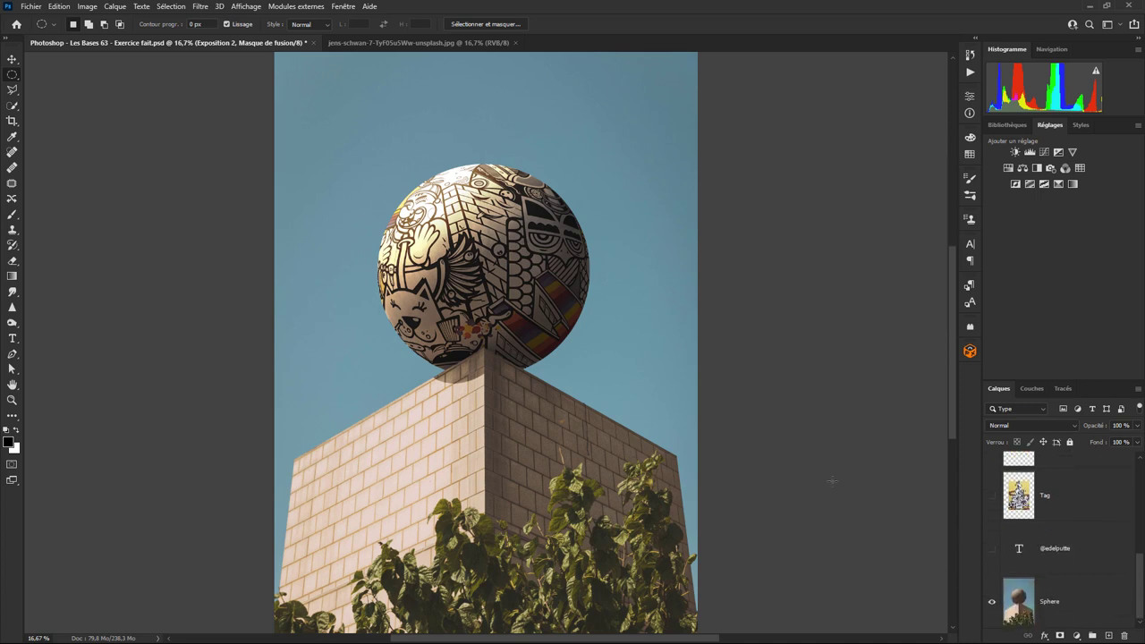
pyautogui.hotkey('ctrl', '-')
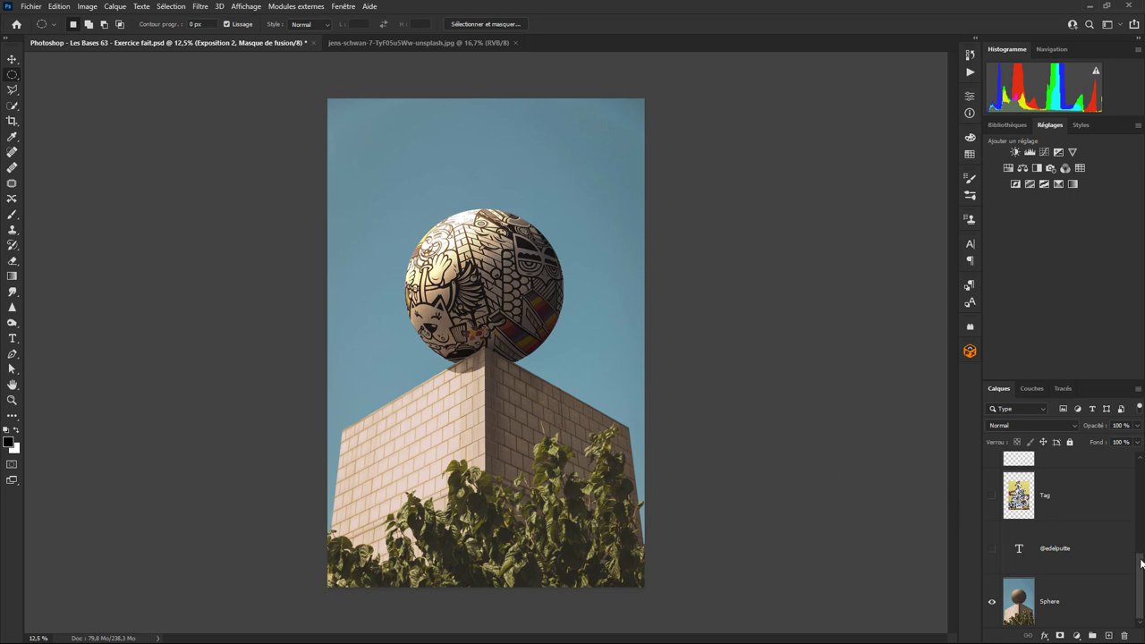
# Step: Set Calque 1's opacity to about 84%
pyautogui.scroll(2, 1114, 521)
pyautogui.scroll(2, 1114, 521)
pyautogui.scroll(1, 1115, 521)
pyautogui.click(1115, 521)
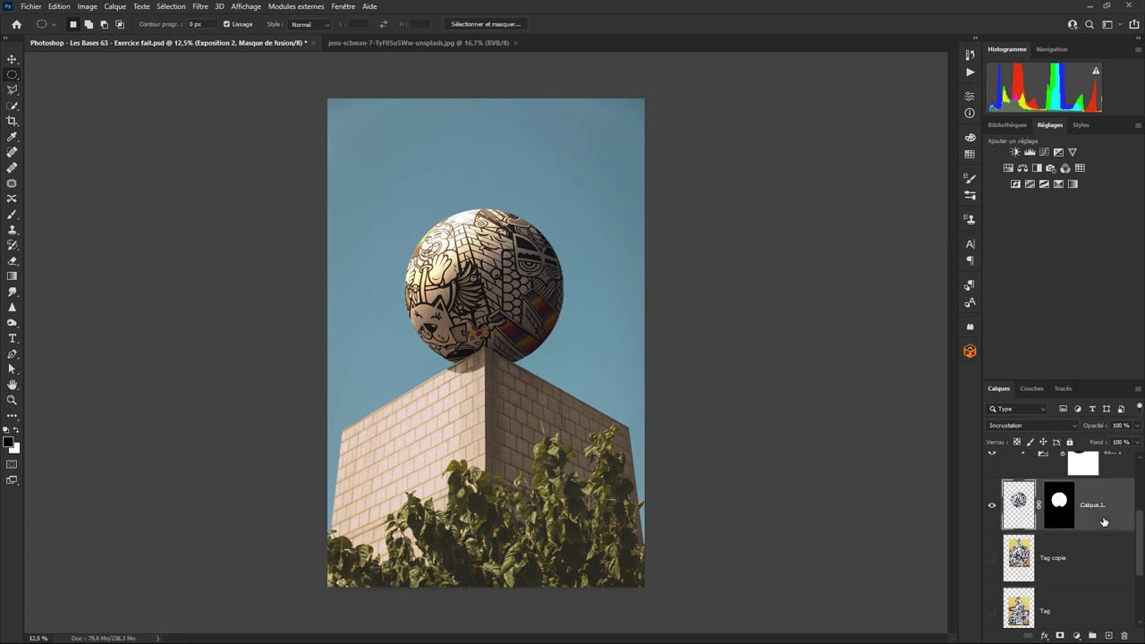
pyautogui.click(1137, 426)
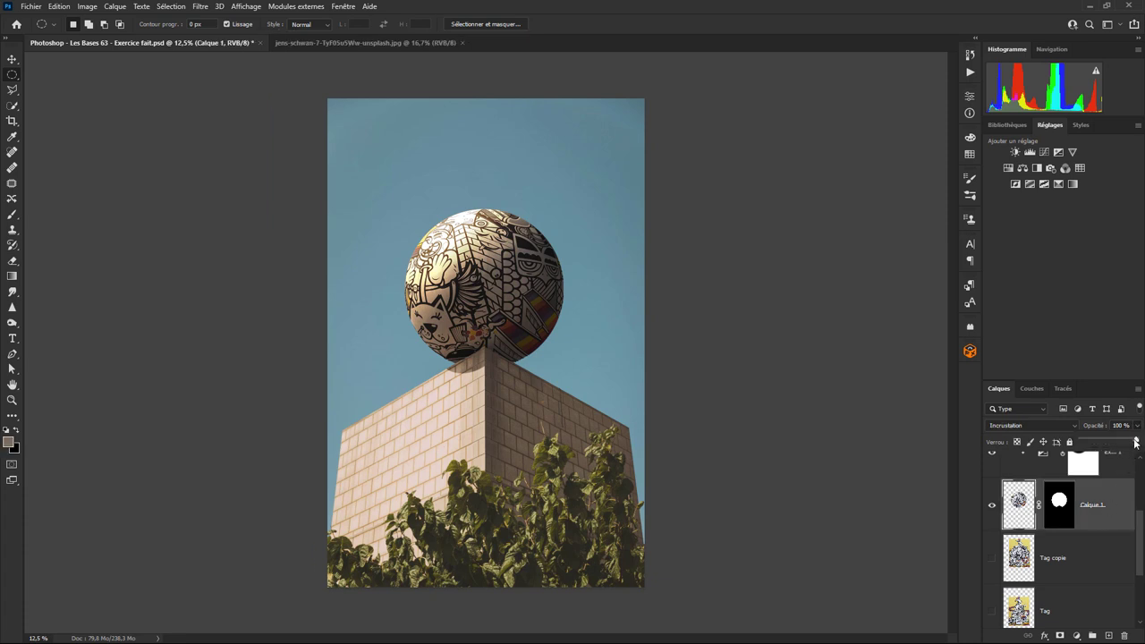
pyautogui.moveTo(1138, 441)
pyautogui.mouseDown()
pyautogui.moveTo(1104, 444)
pyautogui.moveTo(1121, 449)
pyautogui.mouseUp()
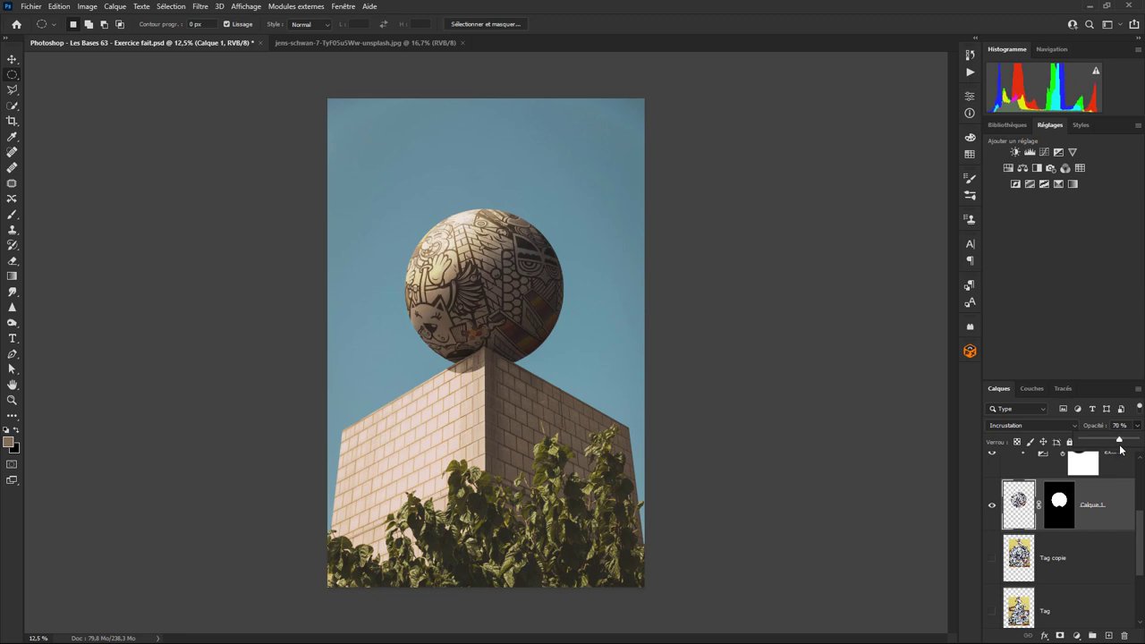
pyautogui.moveTo(1121, 449); pyautogui.dragTo(1129, 450)
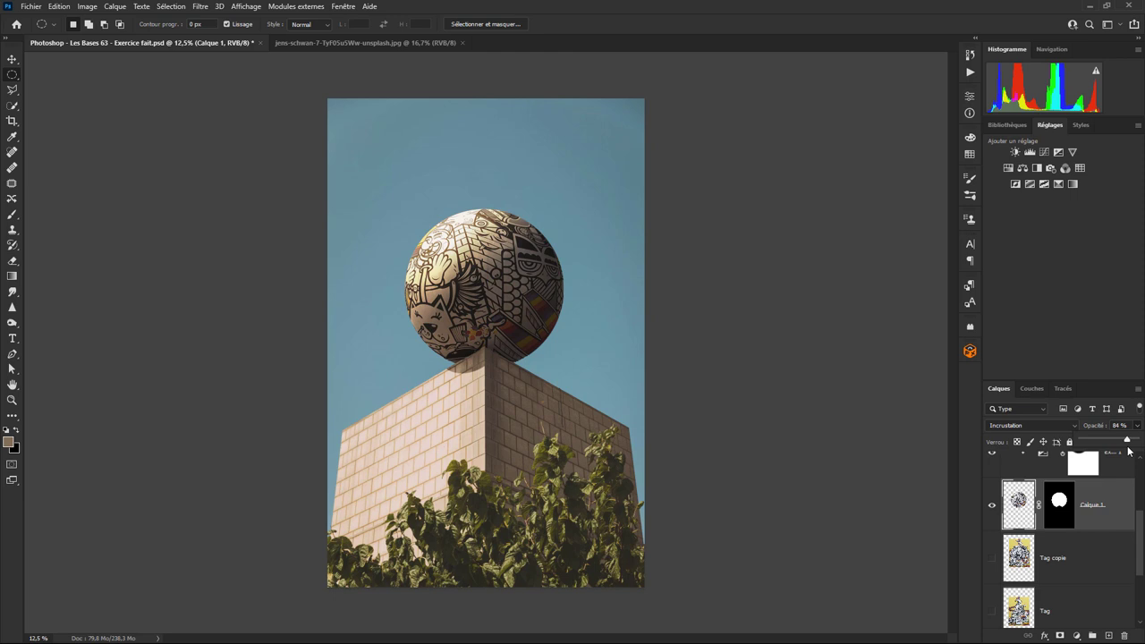